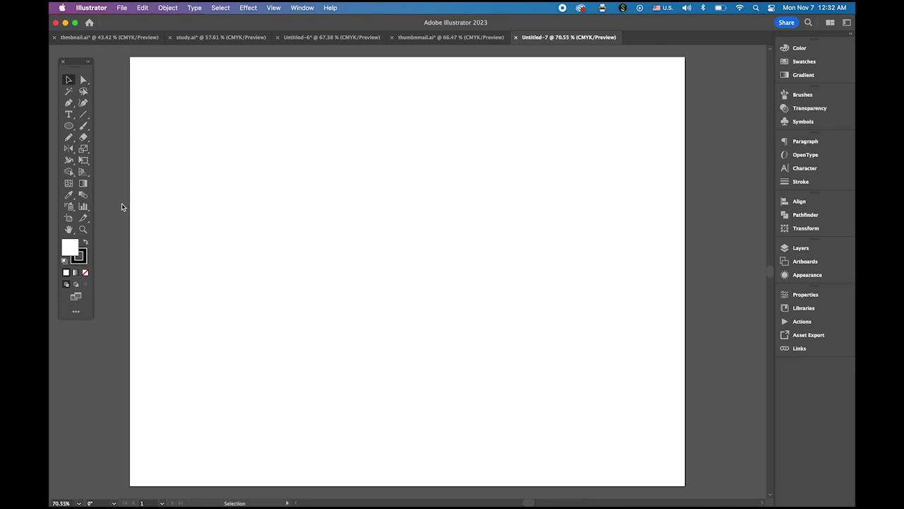
Draw a tall, thin black rectangle bar with no stroke at the artboard's left.
click(70, 127)
click(106, 129)
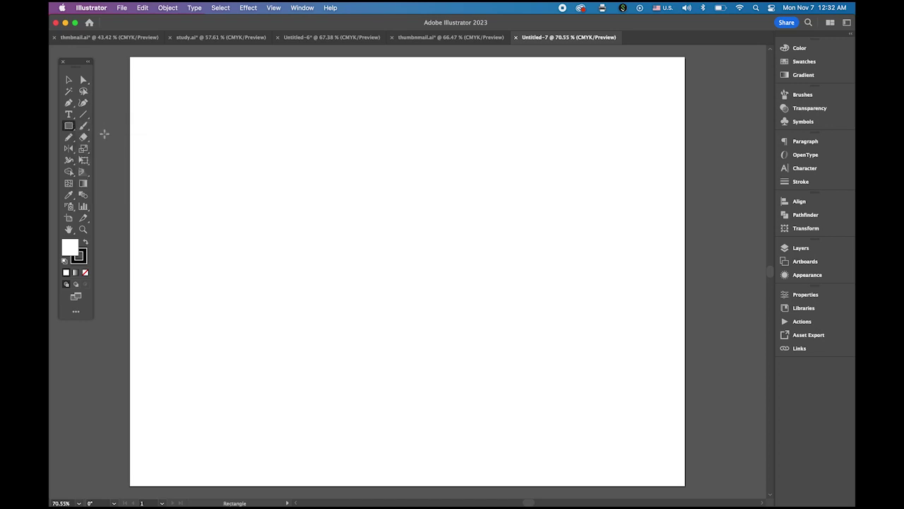
click(85, 243)
click(81, 259)
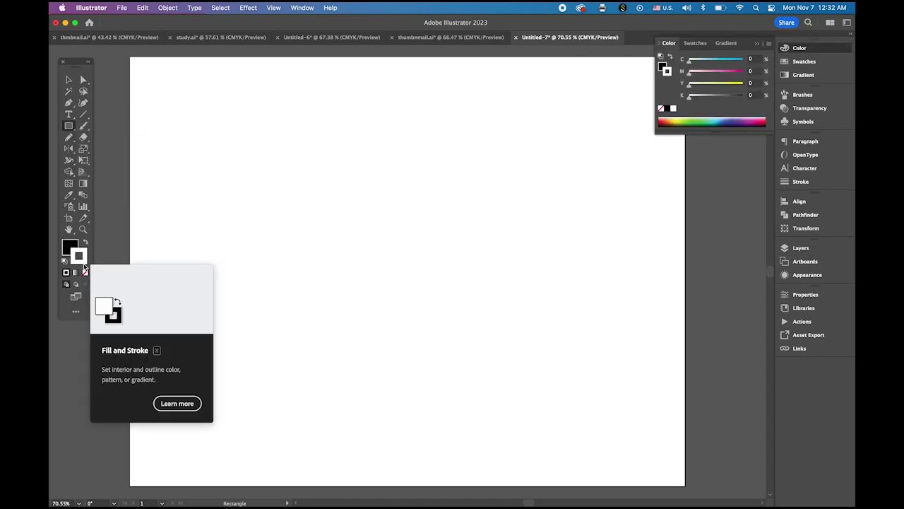
click(86, 273)
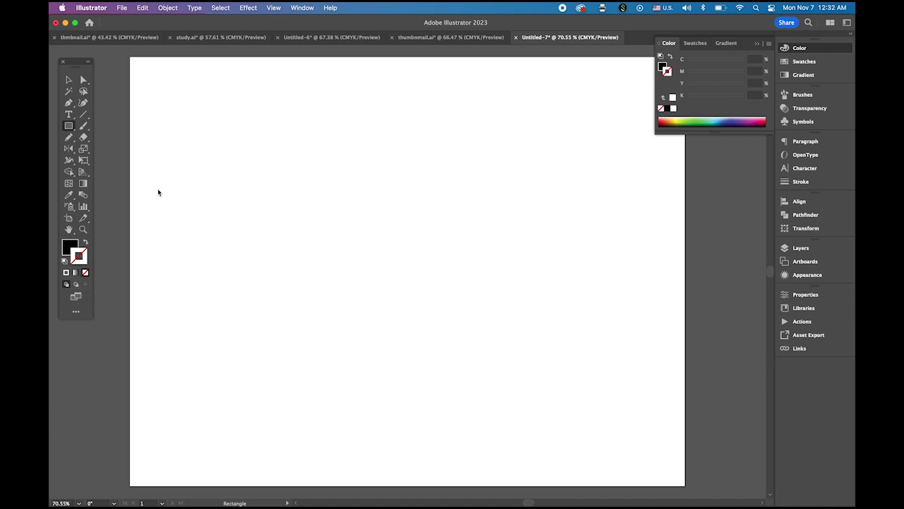
drag(159, 190, 165, 325)
Duplicate the bar to the right and repeat with Cmd+D into a row of evenly spaced stripes.
key(v)
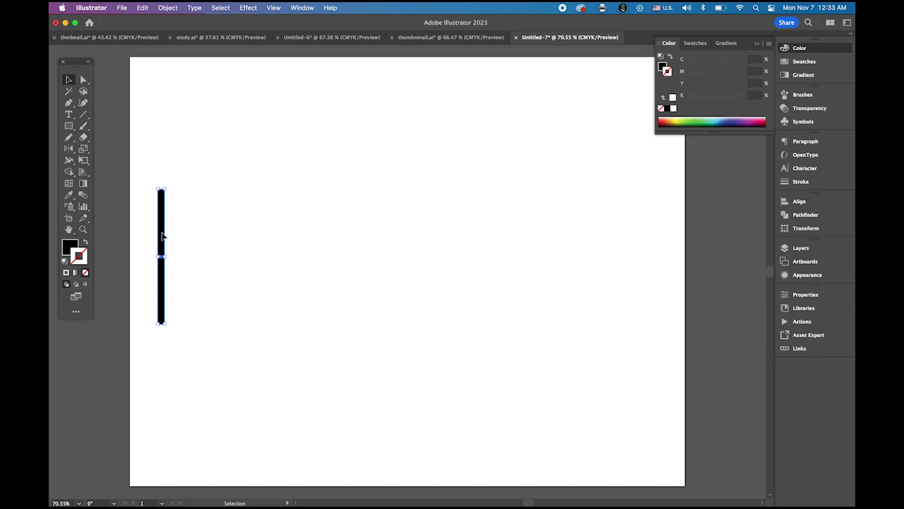
drag(164, 235, 175, 238)
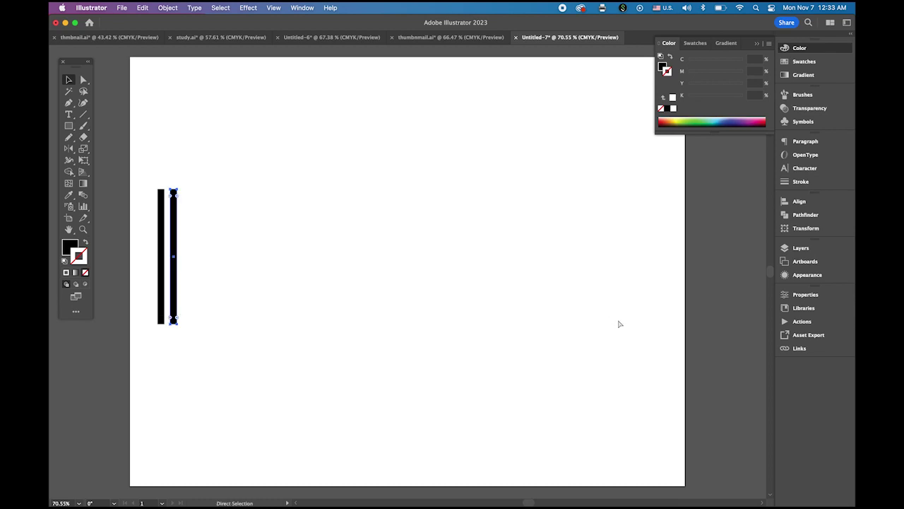
key(super+d)
key(super+d)
key(super+d)
key(super+d)
key(super+d)
key(super+d)
key(super+d)
key(super+d)
key(super+d)
key(super+d)
key(super+d)
key(super+d)
key(super+d)
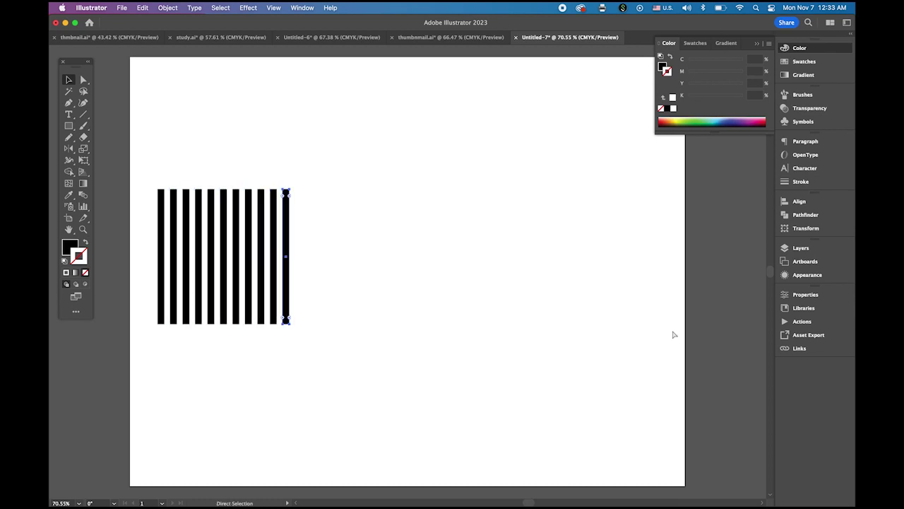
key(super+d)
key(super+d)
key(super+d)
key(super+d)
key(super+d)
key(super+d)
key(super+d)
key(super+d)
key(super+d)
key(super+d)
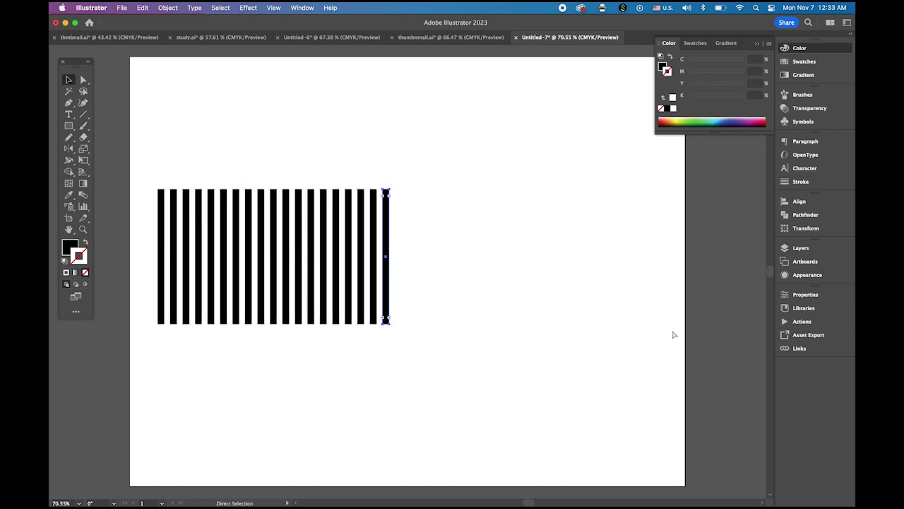
key(super+d)
key(super+d)
key(super+d)
key(super+d)
key(super+d)
key(super+d)
key(super+d)
key(super+d)
key(super+d)
key(super+d)
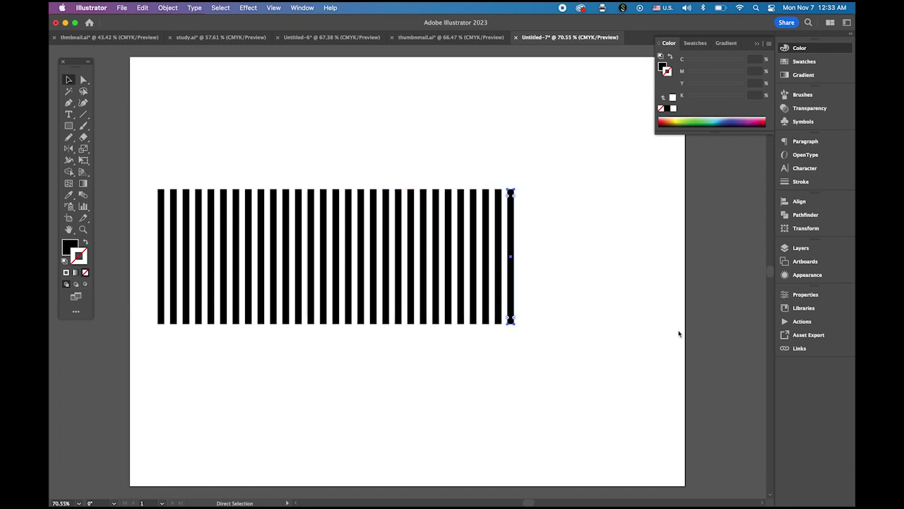
key(super+d)
key(super+d)
key(super+d)
key(super+d)
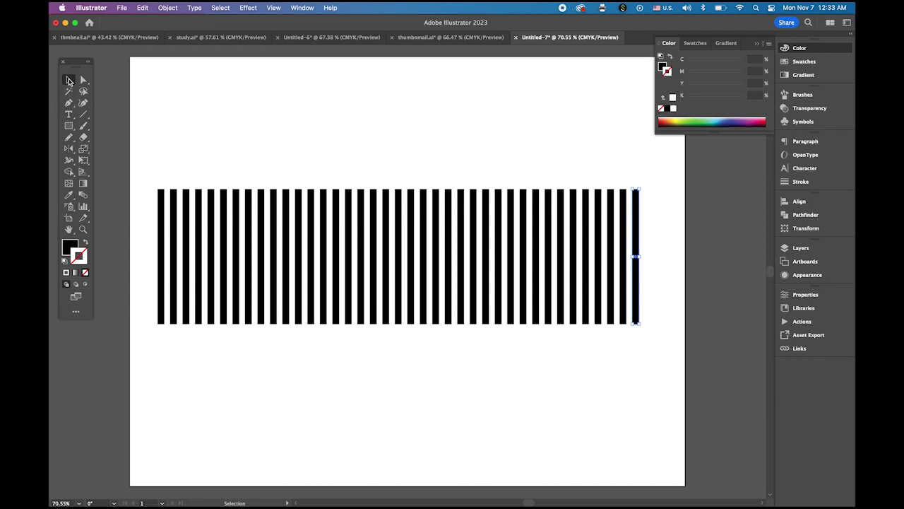
Marquee-select all the black bars and bring up the Symbols panel.
click(188, 97)
drag(160, 145, 660, 367)
click(802, 122)
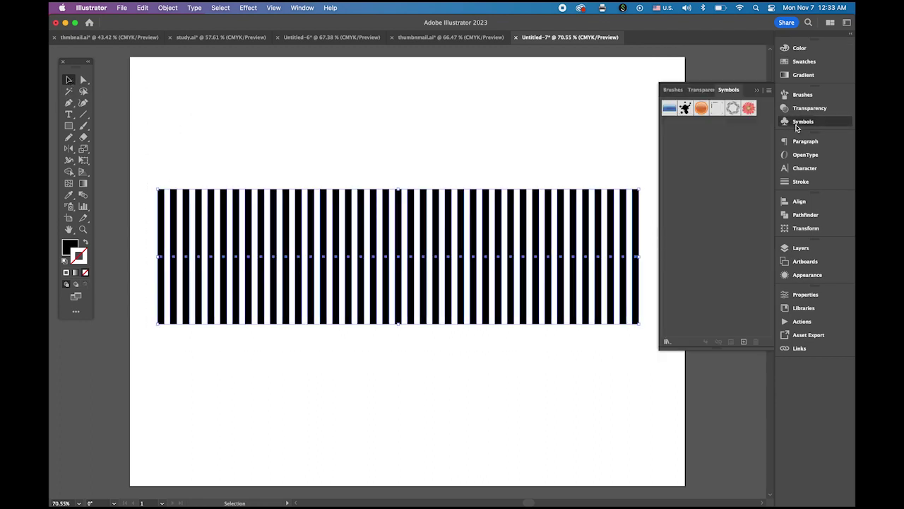
click(303, 8)
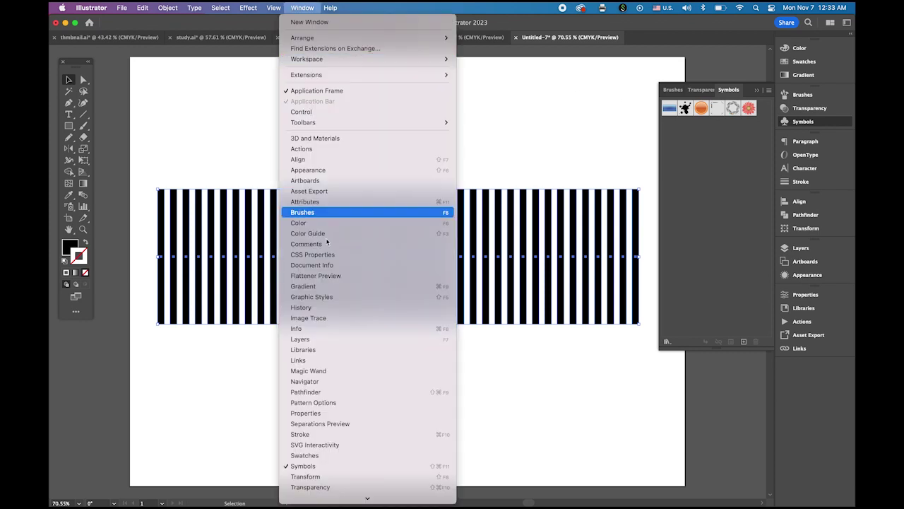
click(691, 263)
Save the bars as a symbol named 'stripe', then delete them from the artboard.
drag(491, 233, 712, 188)
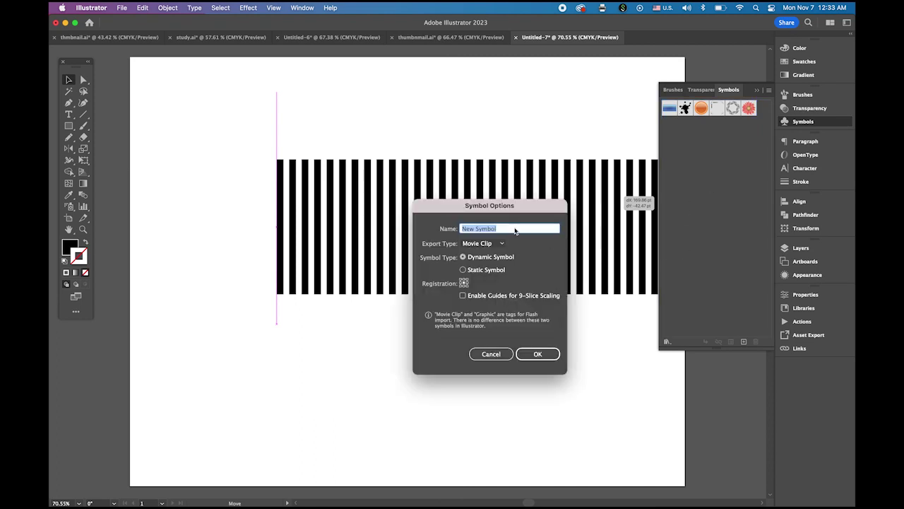
text(stripe)
click(542, 353)
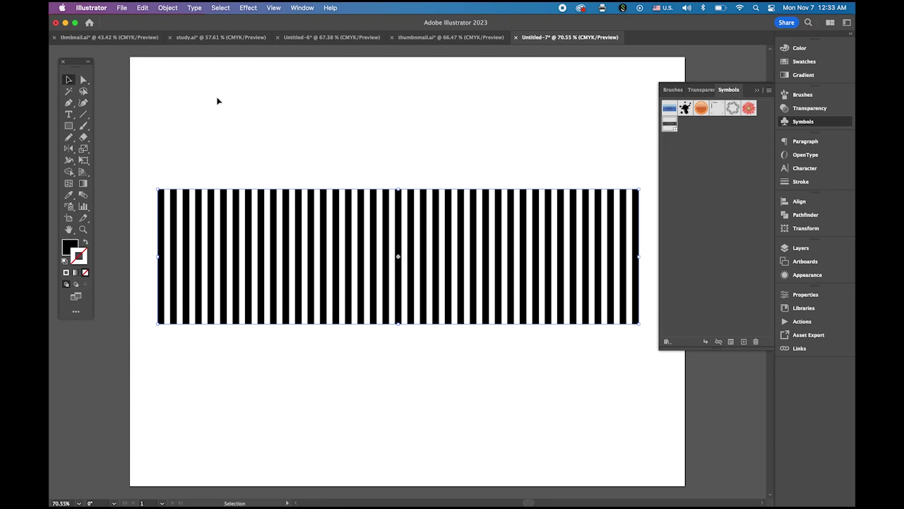
key(super+h)
key(Delete)
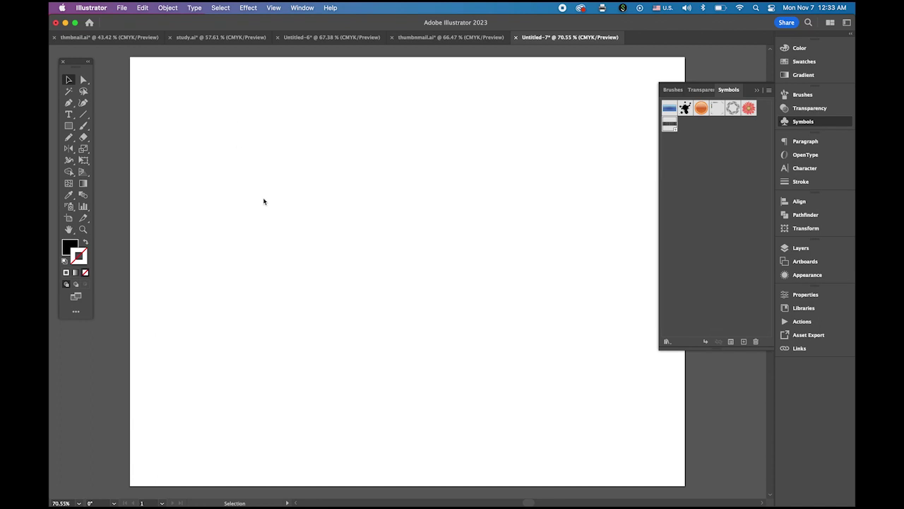
Create a 70 pt by 70 pt circle with the Ellipse tool.
click(756, 89)
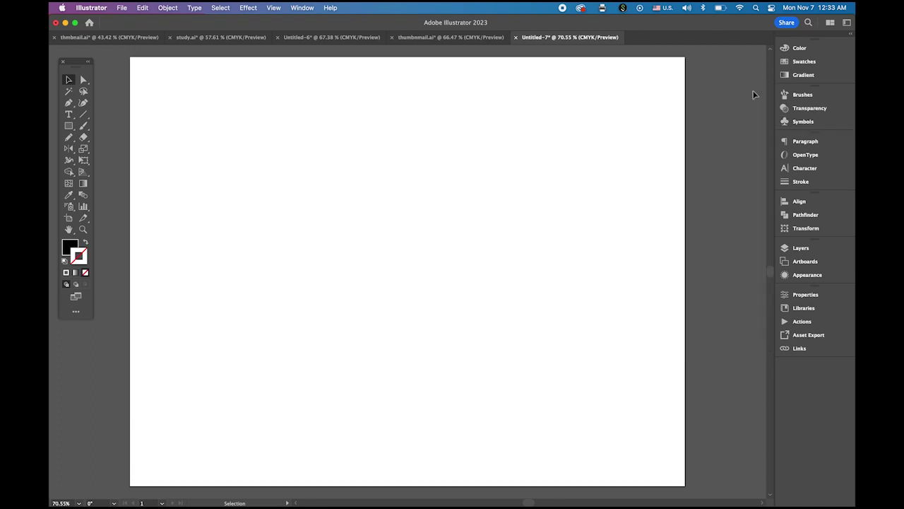
click(70, 127)
click(114, 148)
click(345, 246)
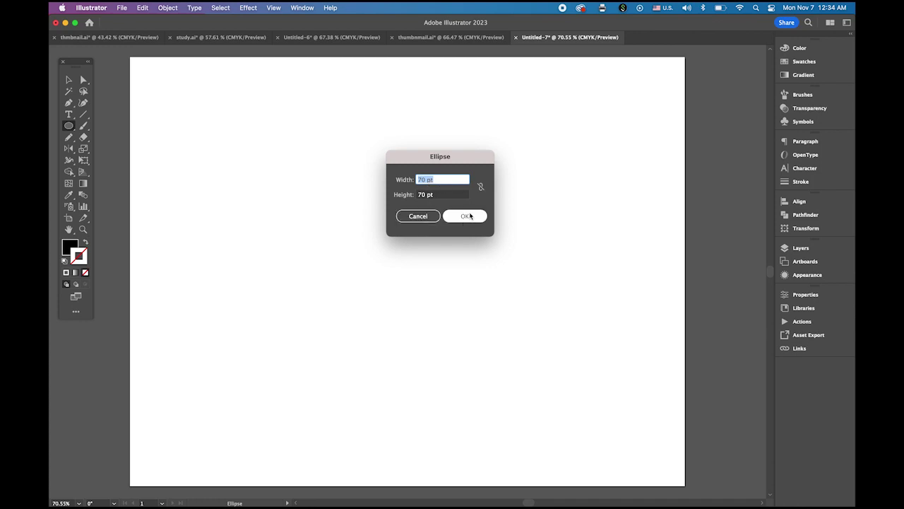
click(470, 216)
key(v)
Give the circle a light grey fill of K 23% and move it left of centre.
click(69, 247)
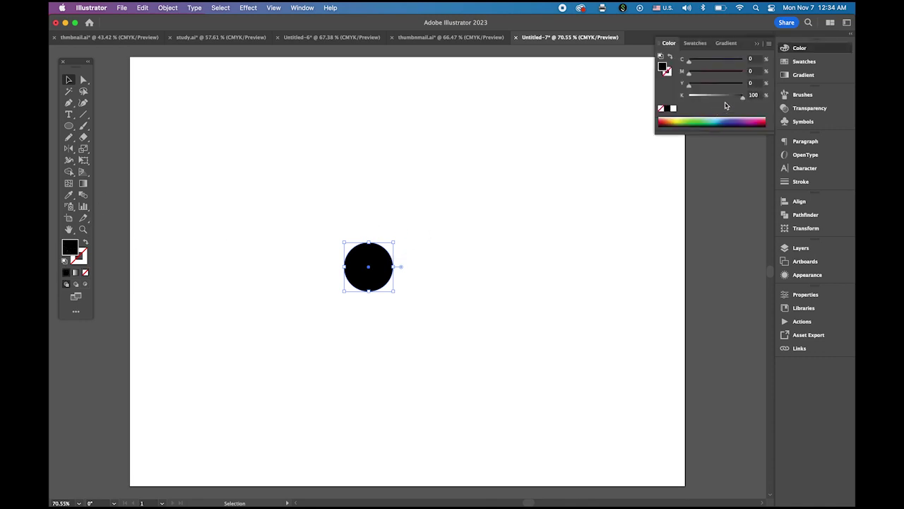
drag(726, 102, 704, 99)
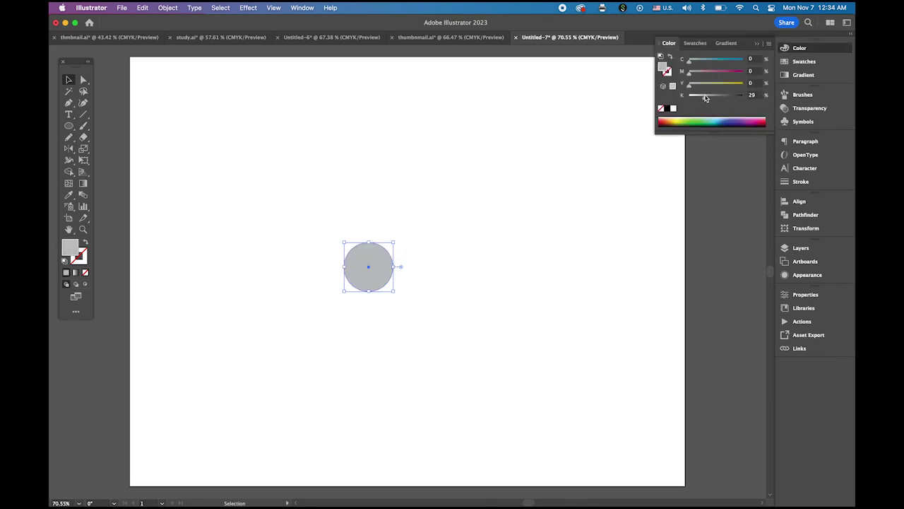
click(482, 207)
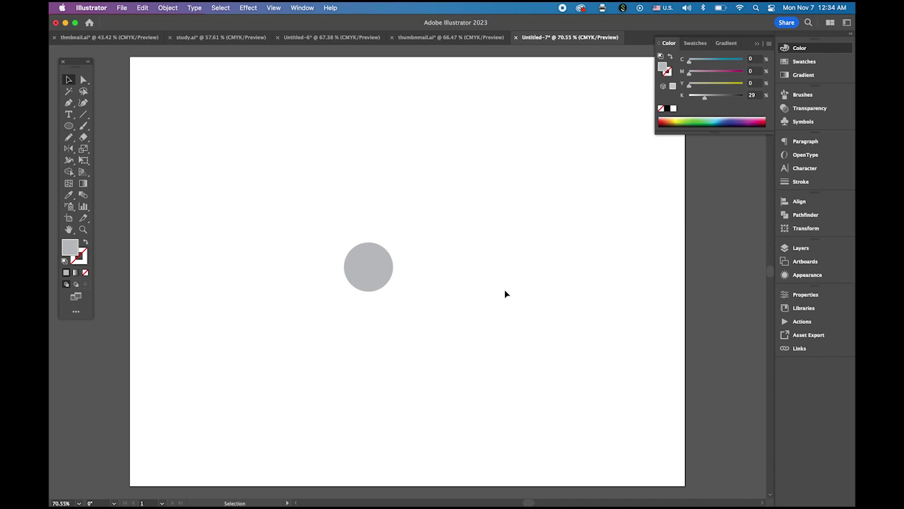
click(371, 264)
drag(704, 99, 702, 98)
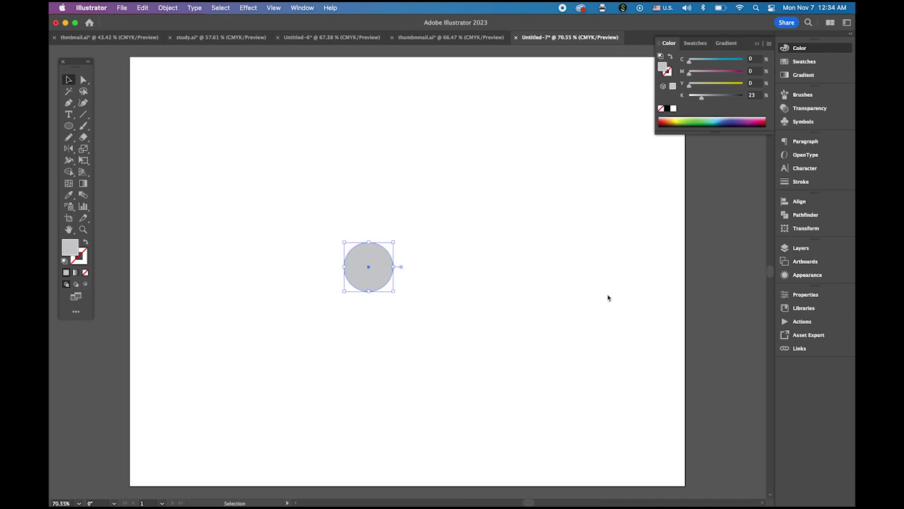
click(757, 43)
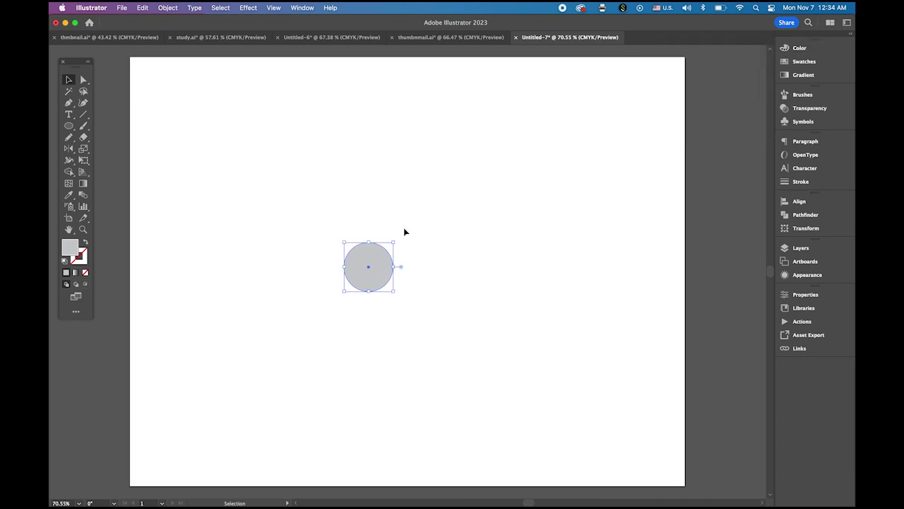
drag(388, 264, 317, 262)
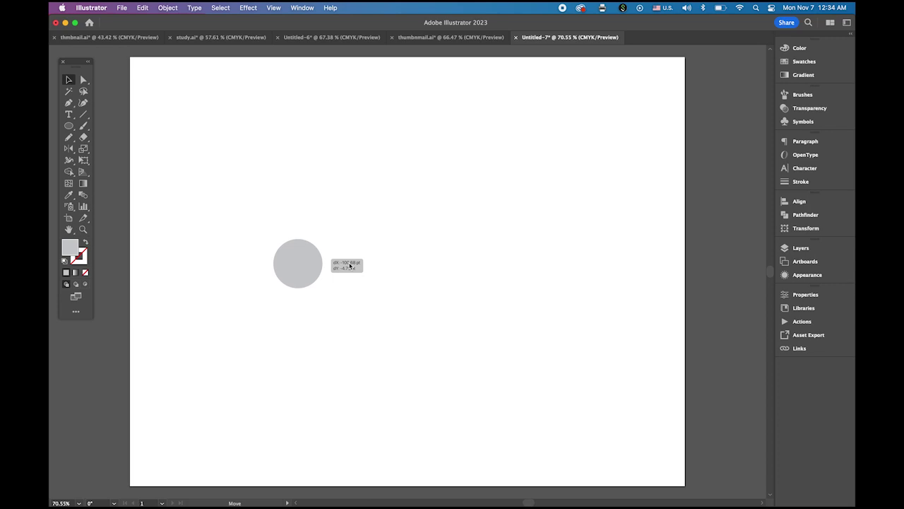
Apply Effect > 3D > Revolve (Classic) and tilt the rotation to -84°, -45°, 28°.
click(248, 8)
mouse_move(291, 80)
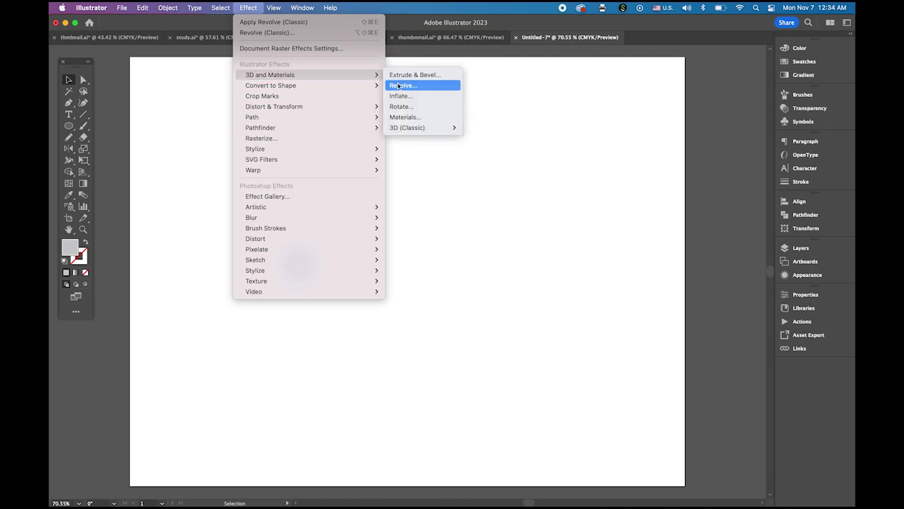
mouse_move(434, 132)
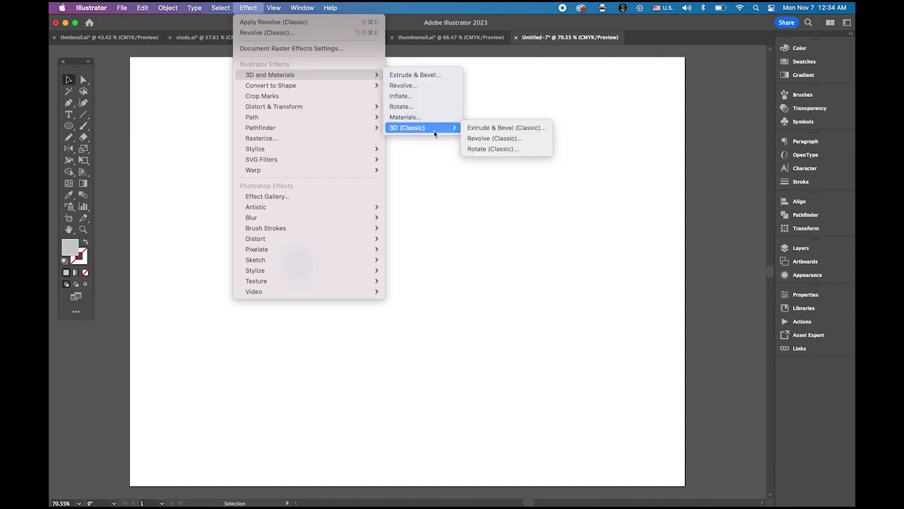
click(505, 141)
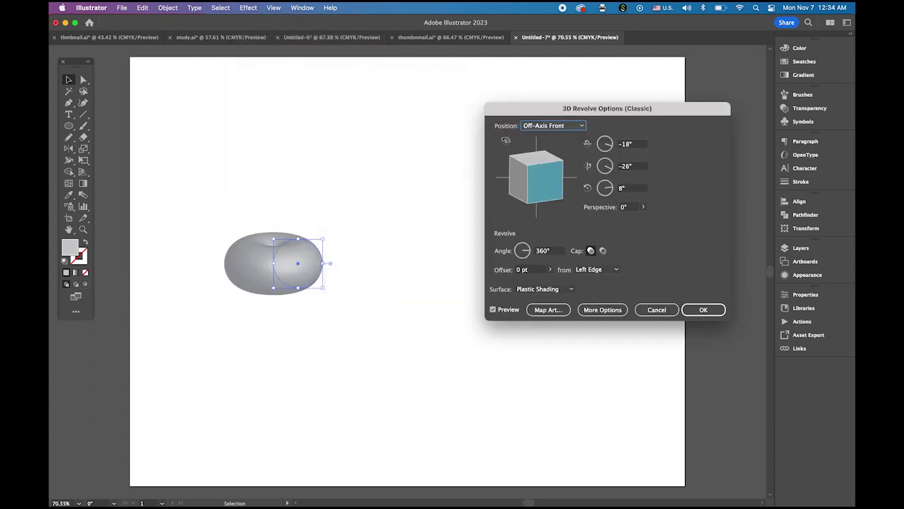
mouse_move(537, 164)
mouse_down()
mouse_move(541, 186)
mouse_move(535, 180)
mouse_move(527, 159)
mouse_move(531, 173)
mouse_move(549, 178)
mouse_move(536, 177)
mouse_up()
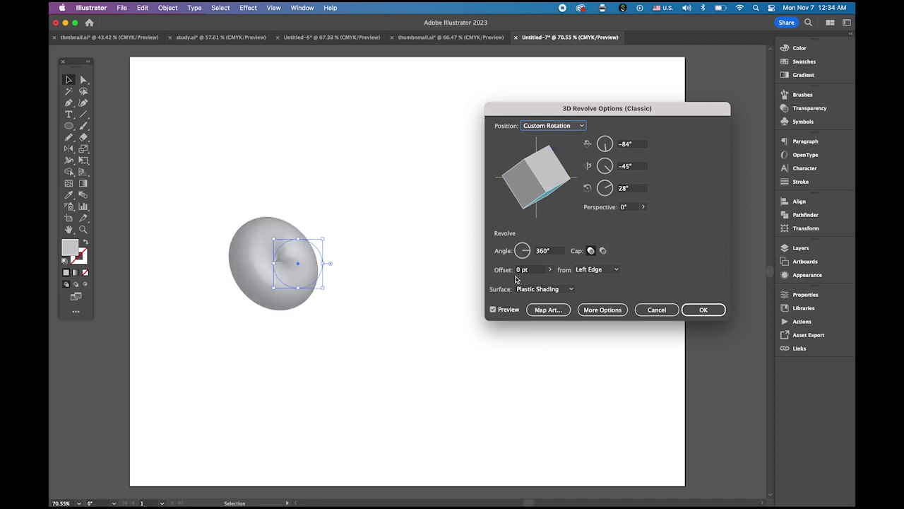
Set a 60 pt offset from the Left Edge and 110° perspective, then confirm.
click(550, 269)
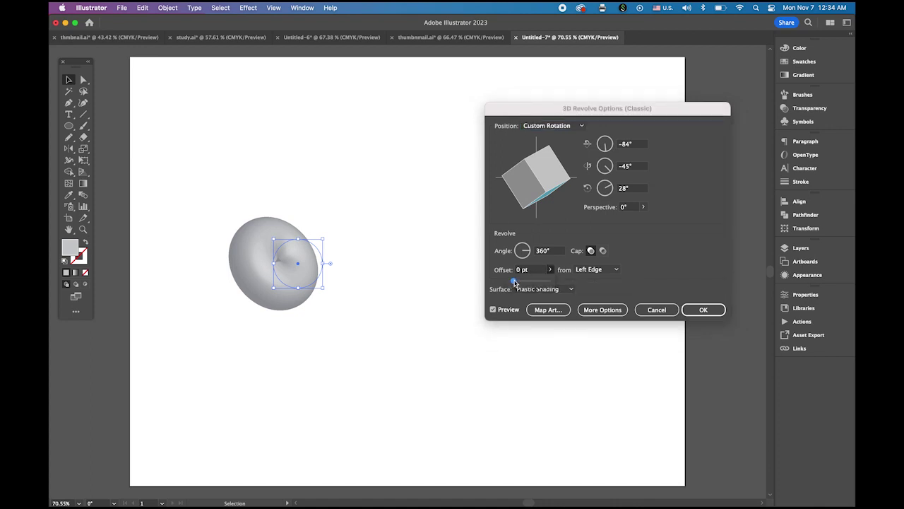
drag(514, 281, 517, 282)
click(525, 271)
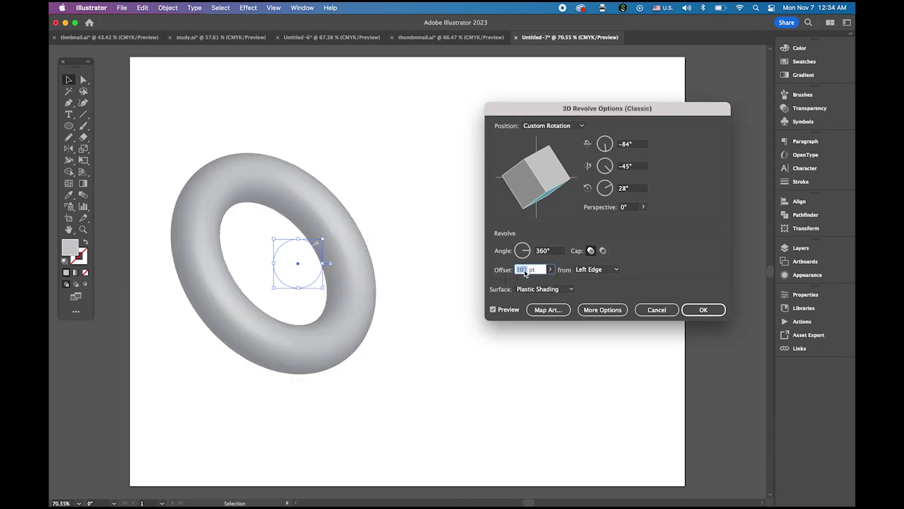
text(60)
click(551, 270)
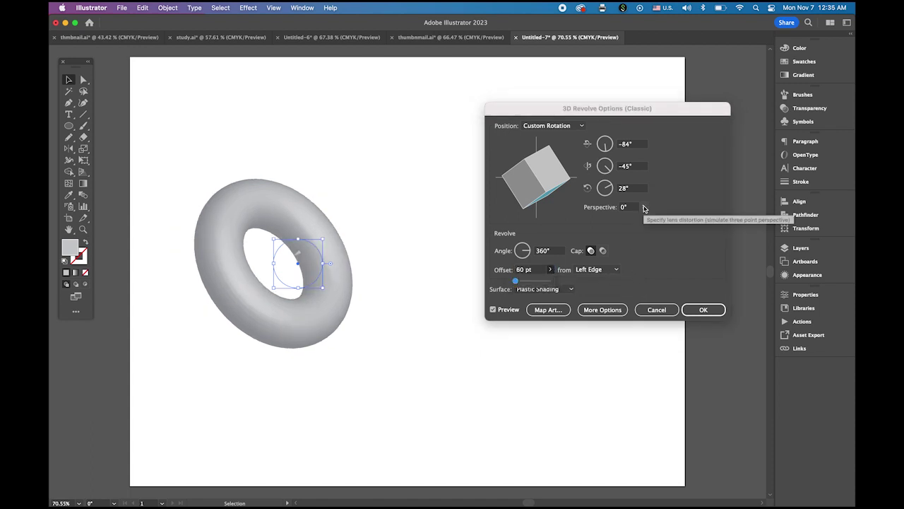
click(643, 207)
drag(607, 221, 631, 221)
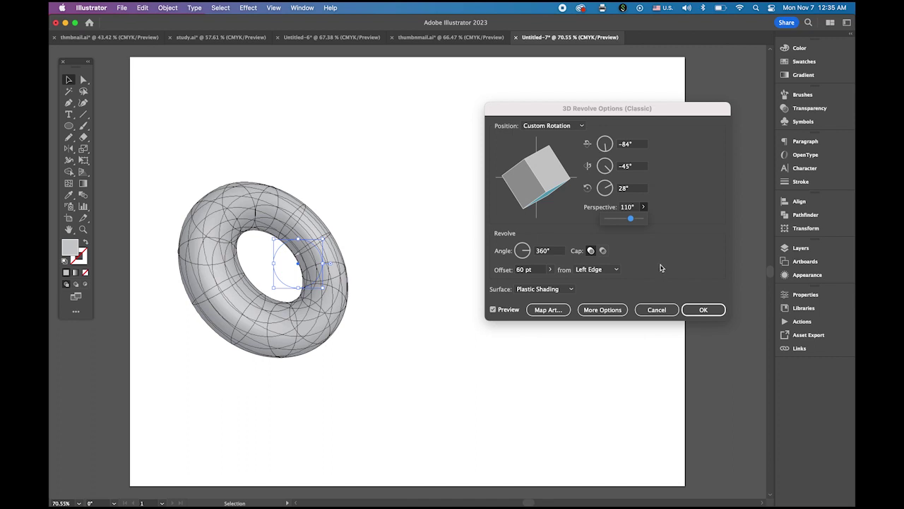
click(703, 310)
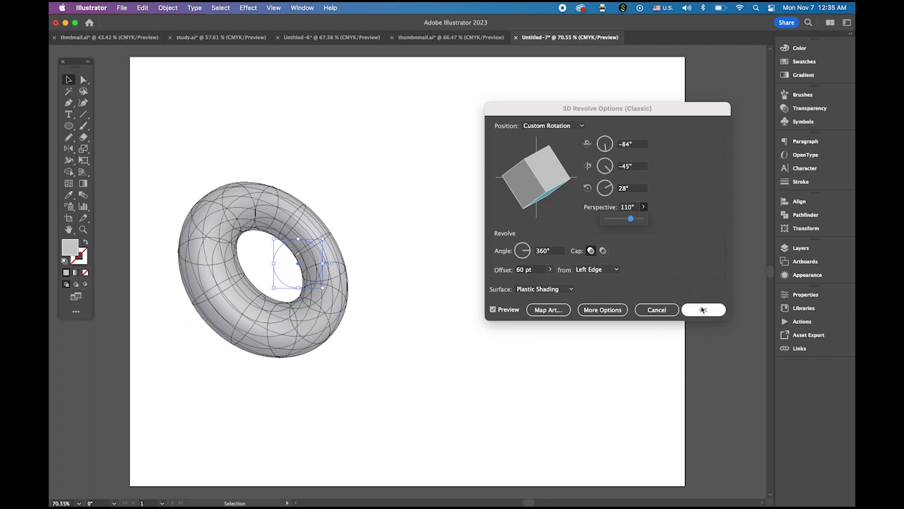
In Map Art, choose the 'stripe' symbol for the torus surface.
click(545, 311)
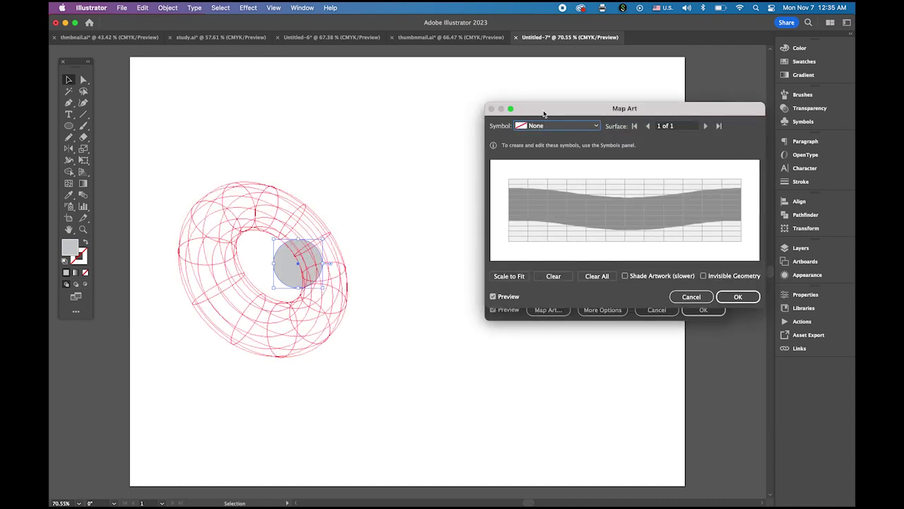
drag(545, 109, 502, 70)
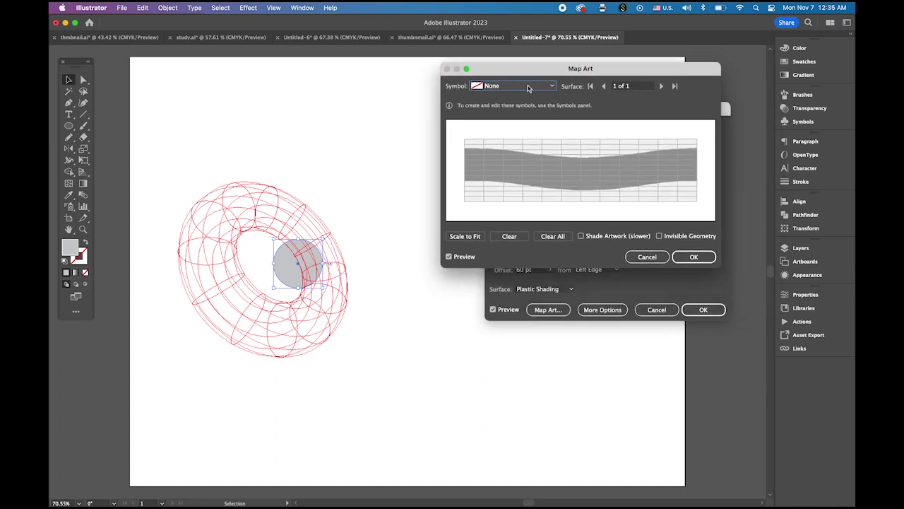
click(552, 86)
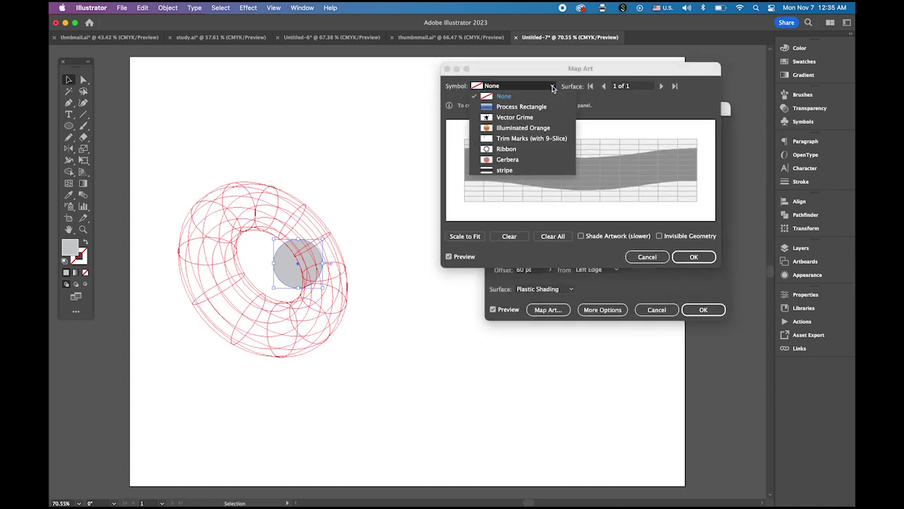
click(515, 172)
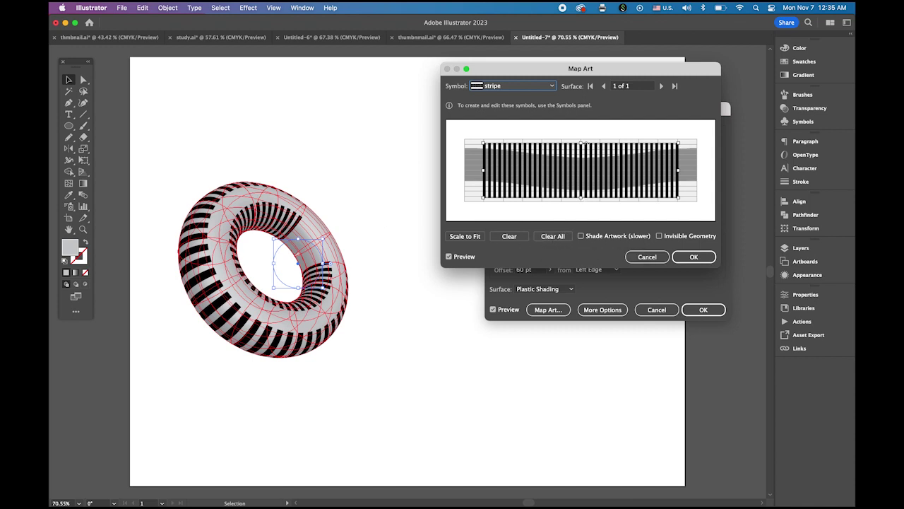
Stretch the stripe art vertically and horizontally to fill the entire mapping surface.
drag(581, 144, 583, 139)
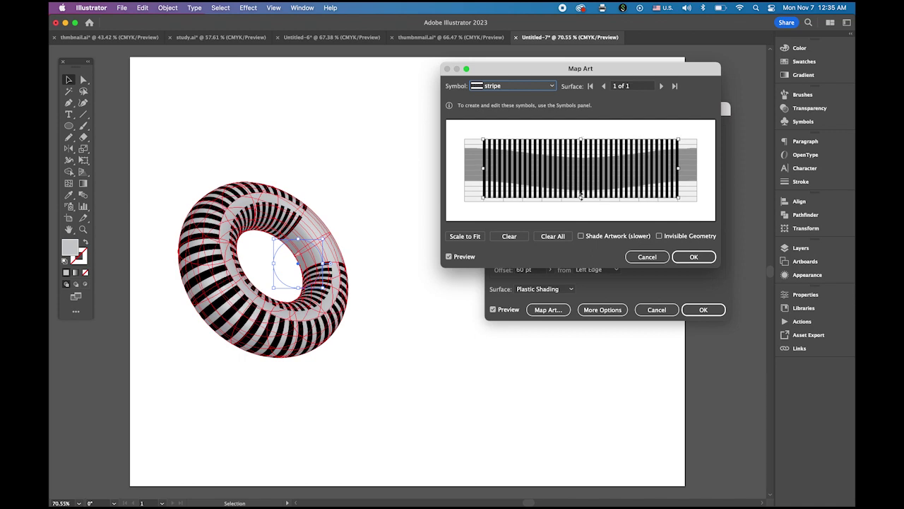
drag(581, 200, 581, 205)
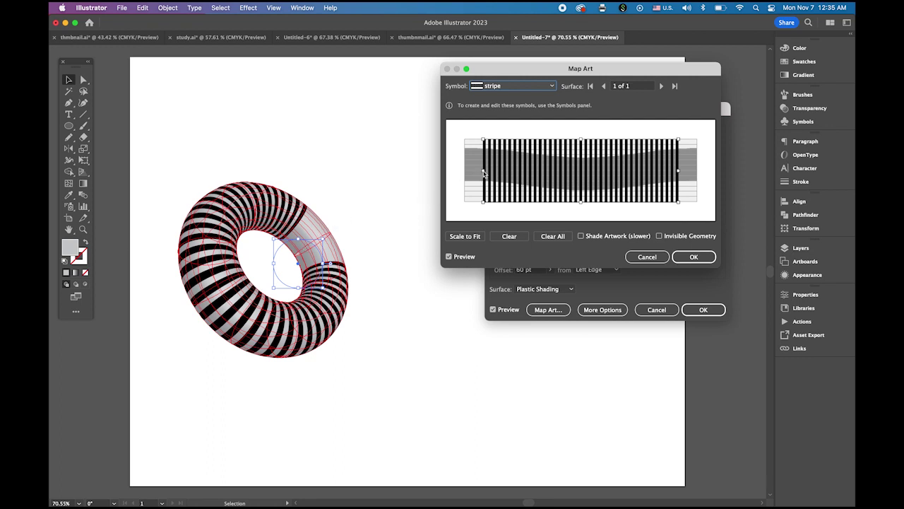
drag(483, 171, 465, 171)
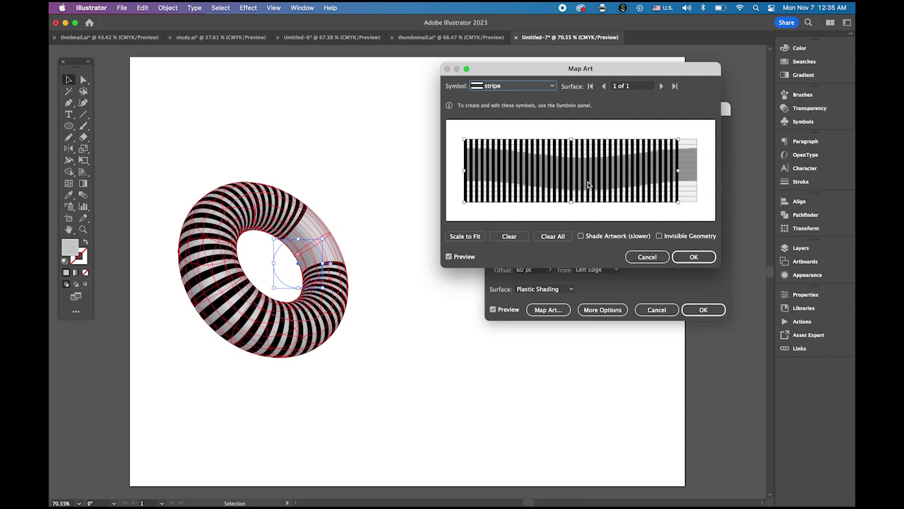
drag(679, 170, 697, 171)
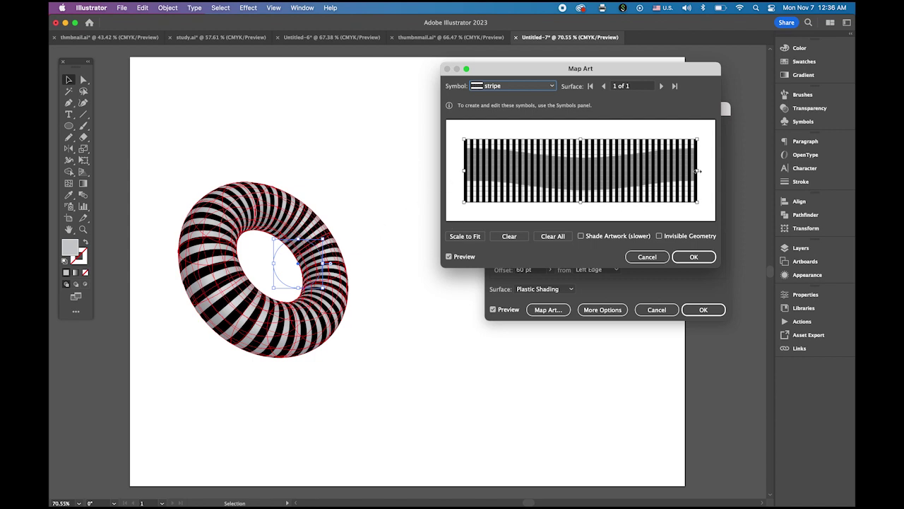
drag(698, 171, 695, 174)
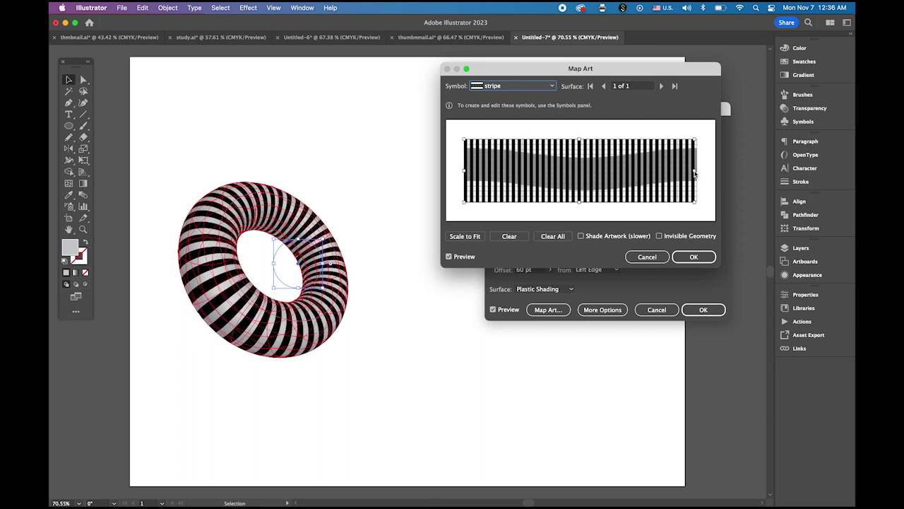
drag(696, 172, 697, 172)
Tick Invisible Geometry so only the stripes show, and confirm the mapping.
click(690, 257)
click(659, 241)
click(658, 239)
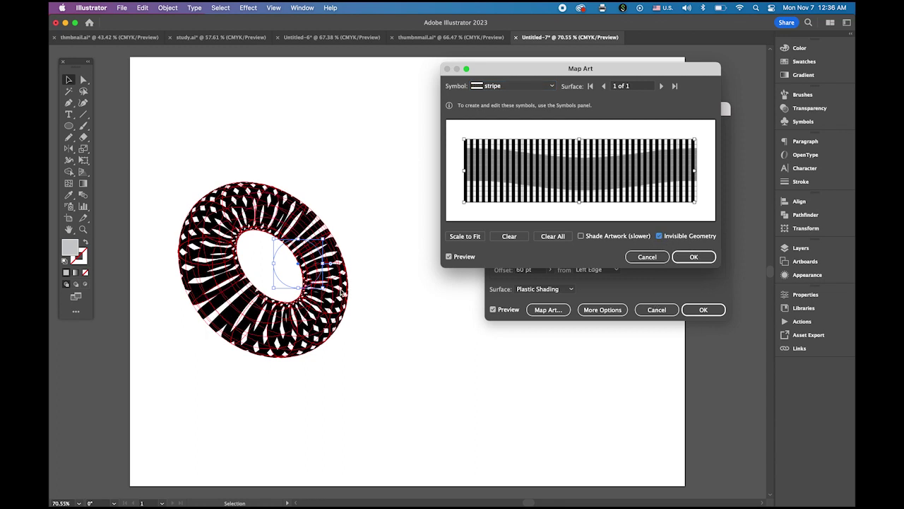
click(695, 257)
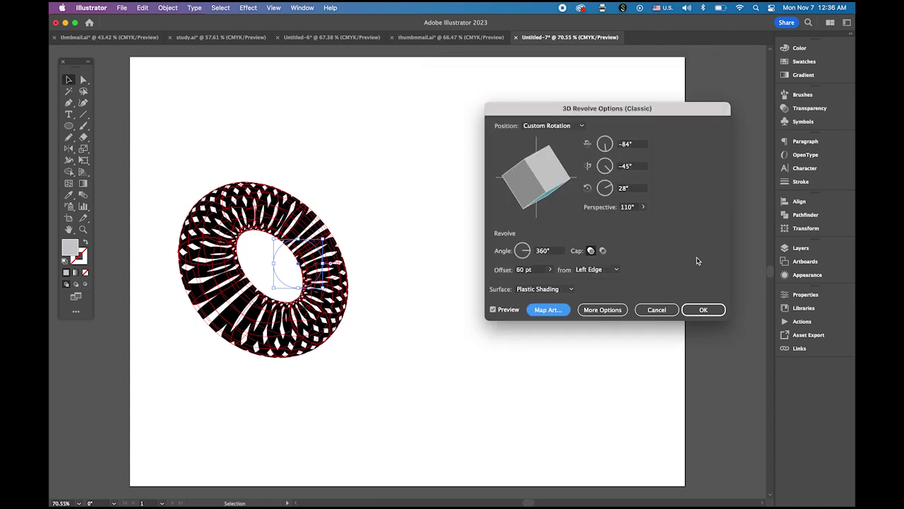
Apply the 3D Revolve, centre the torus in view, and run Object > Expand Appearance.
click(702, 308)
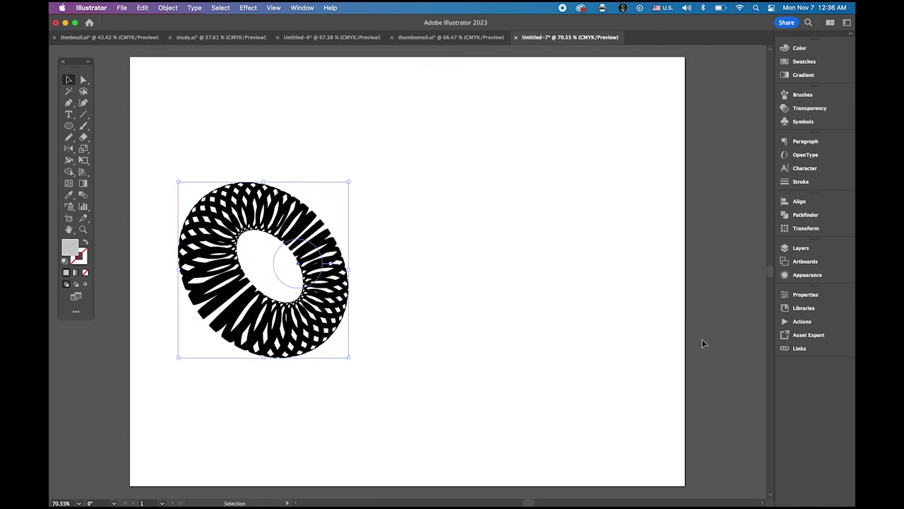
scroll(271, 260, up, 5)
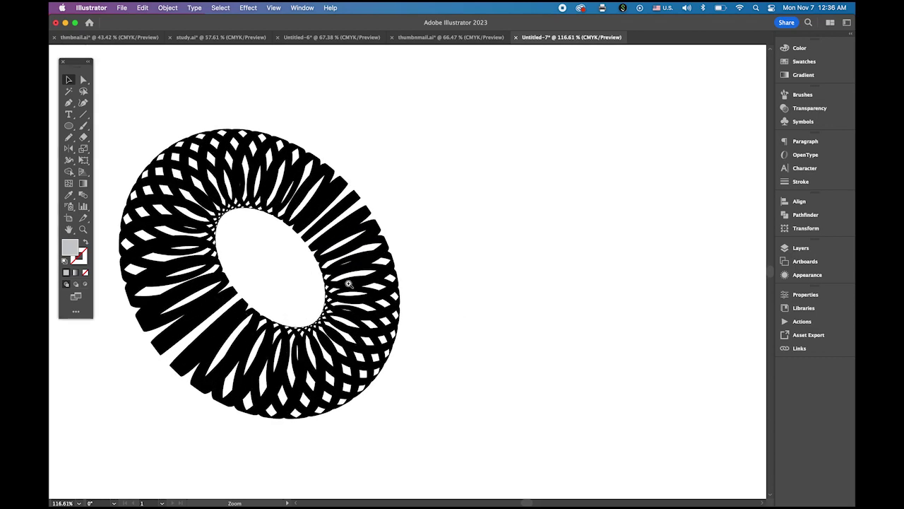
drag(508, 287, 642, 291)
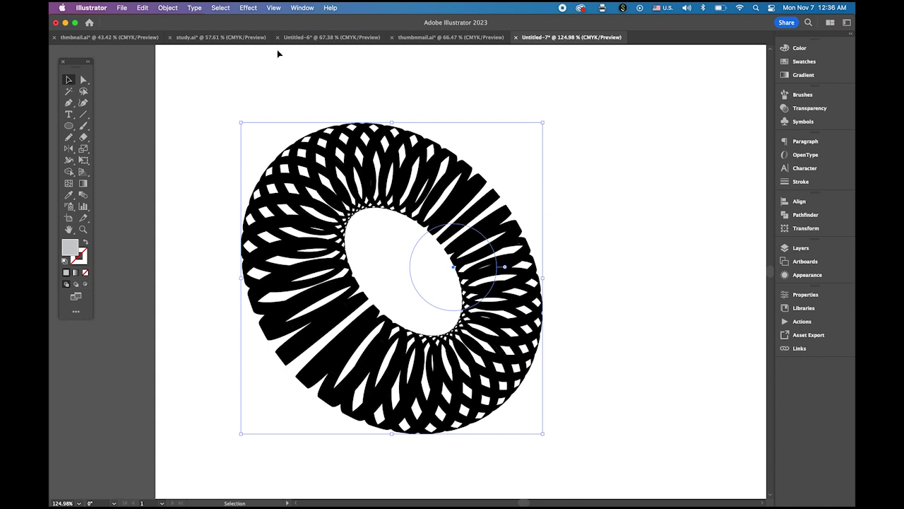
click(167, 7)
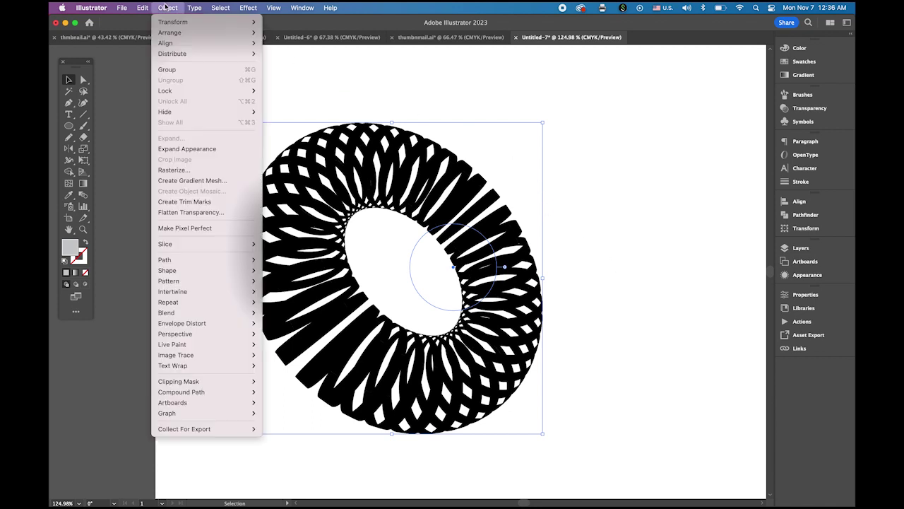
click(199, 149)
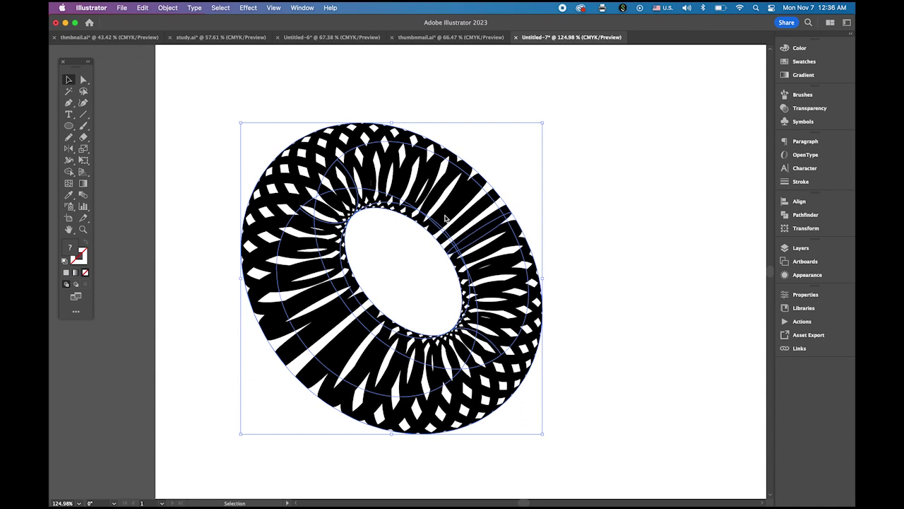
Isolate the torus group and select all its stripe pieces.
right_click(446, 219)
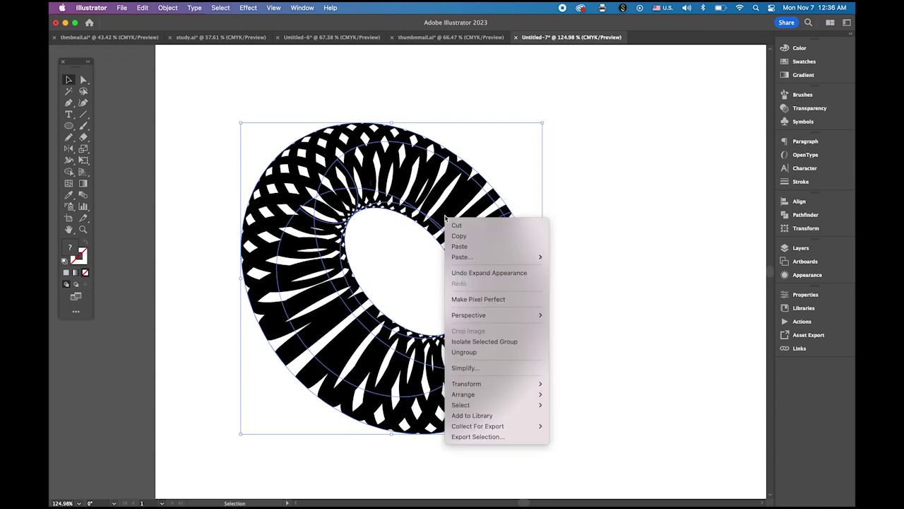
click(517, 345)
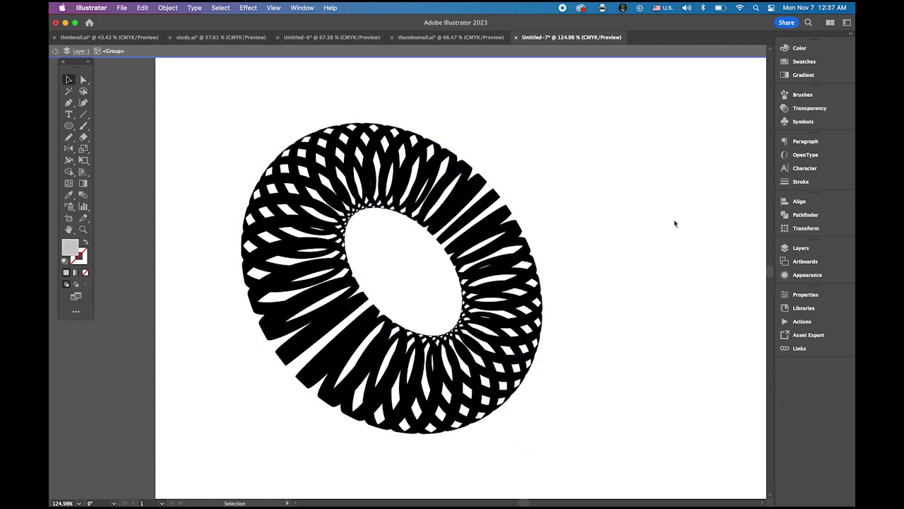
click(454, 210)
click(167, 8)
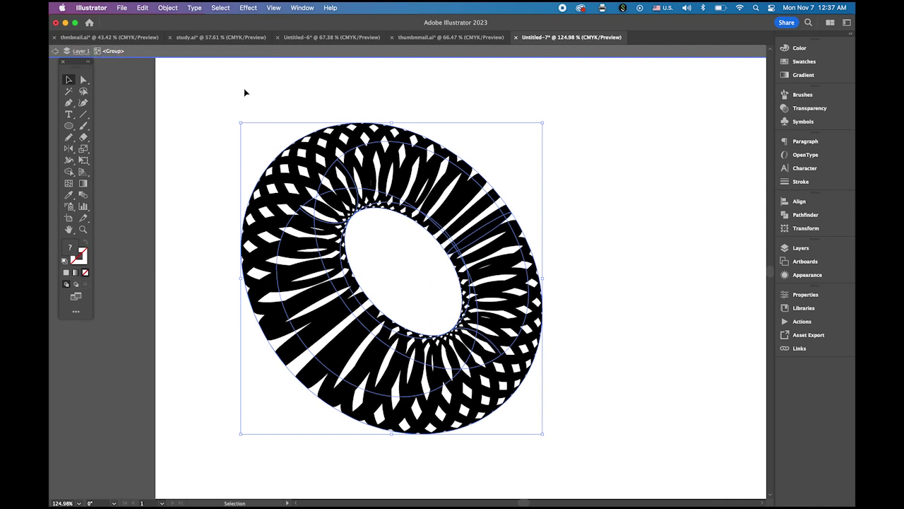
Ungroup the stripe pieces and delete the stray back-facing strips.
click(168, 7)
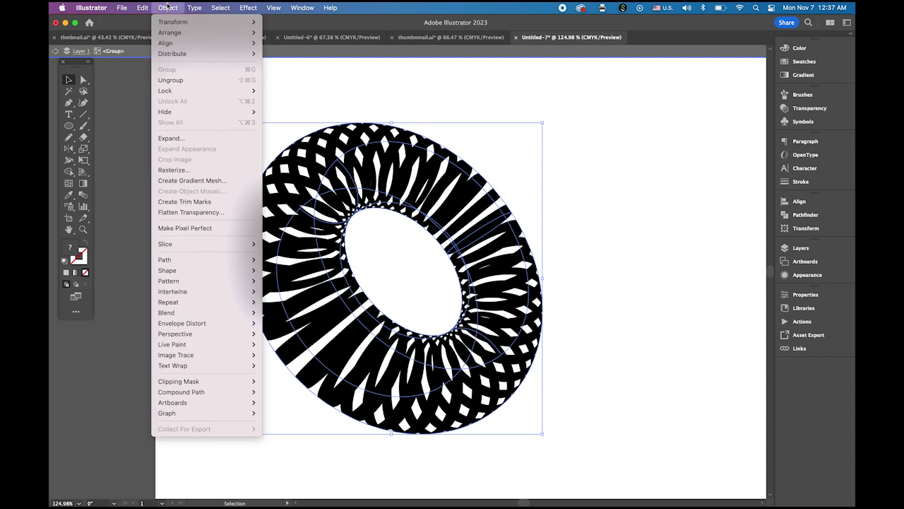
click(186, 80)
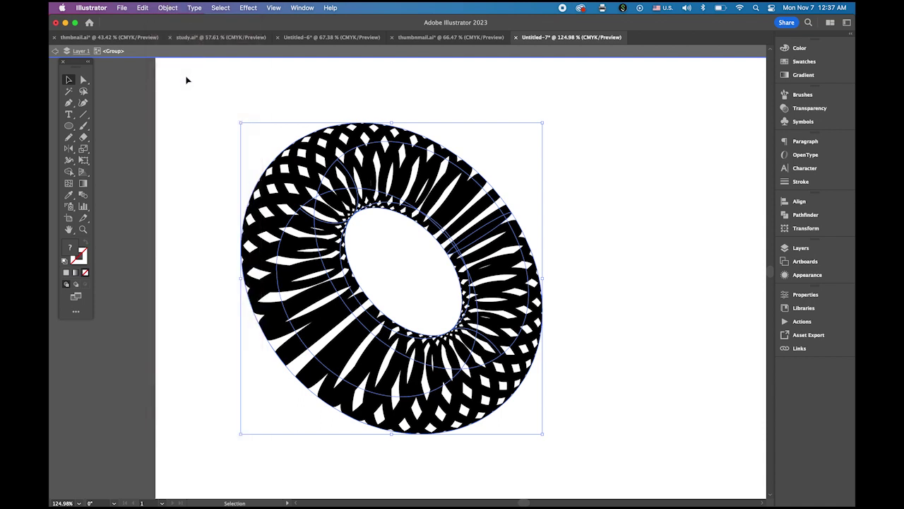
click(645, 188)
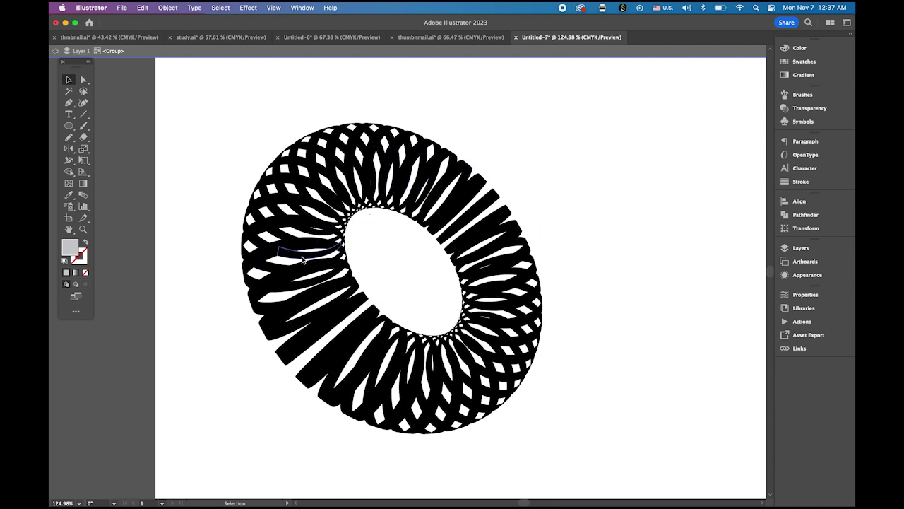
click(303, 259)
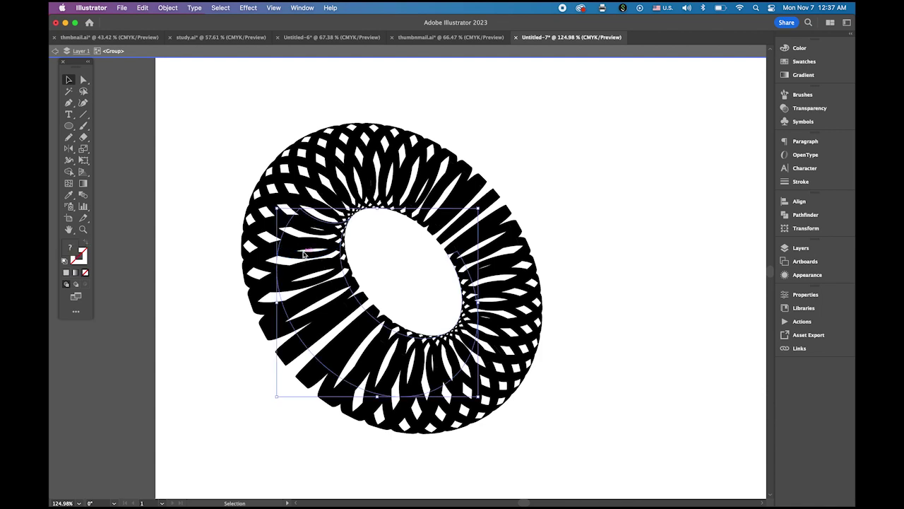
key(Delete)
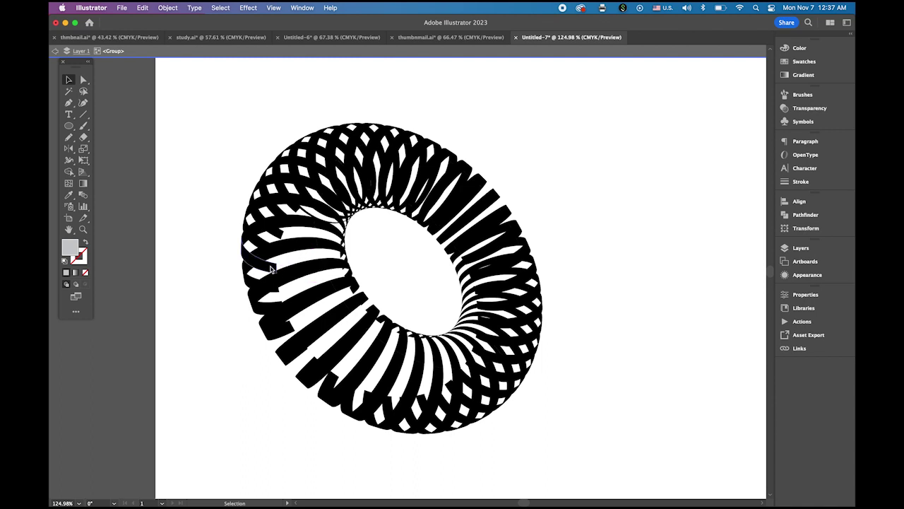
key(super+a)
key(Delete)
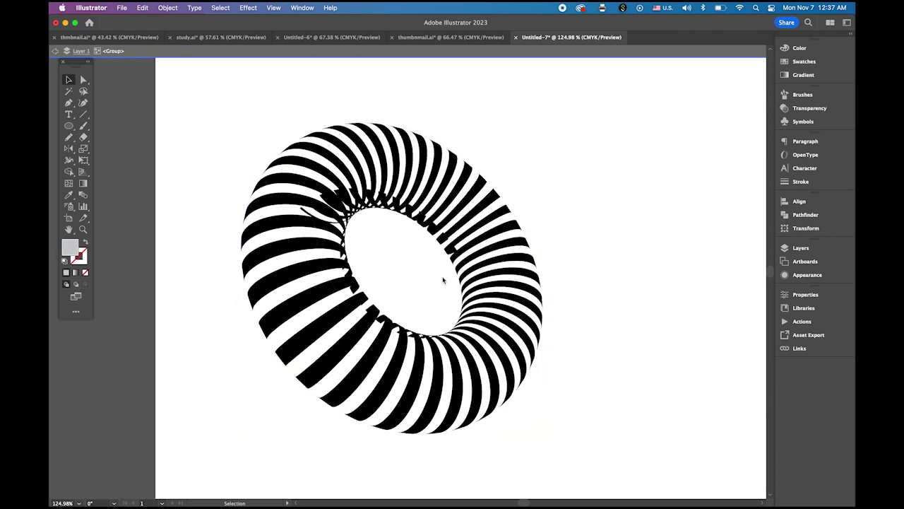
Delete the stray ellipses along the inner edge, then view the whole torus.
scroll(327, 202, up, 5)
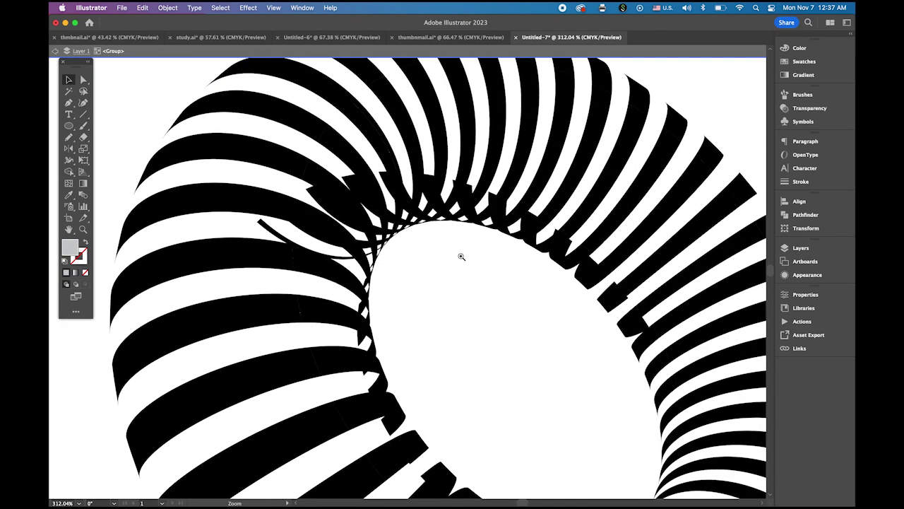
click(318, 242)
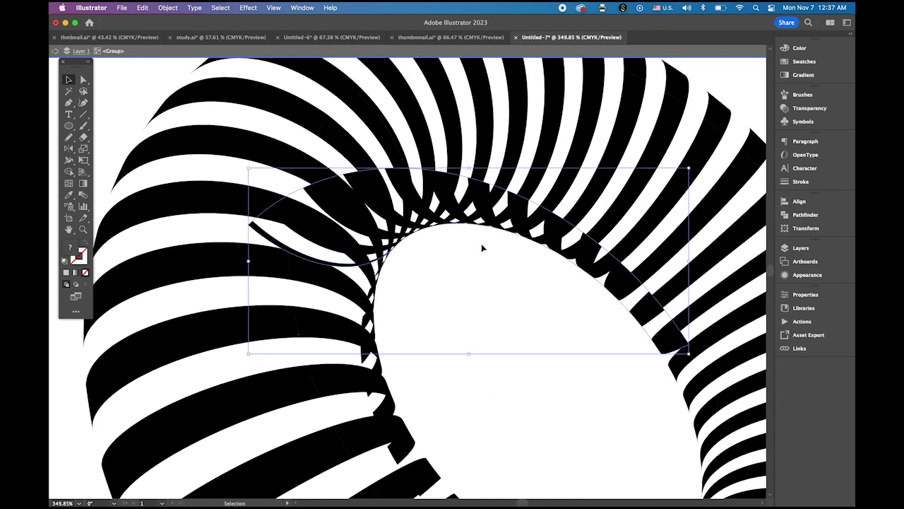
key(Delete)
drag(494, 276, 446, 94)
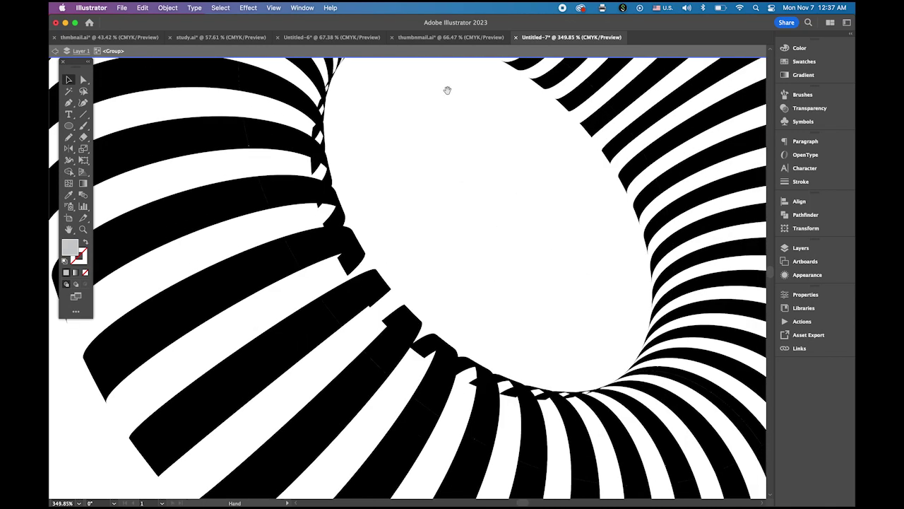
click(567, 265)
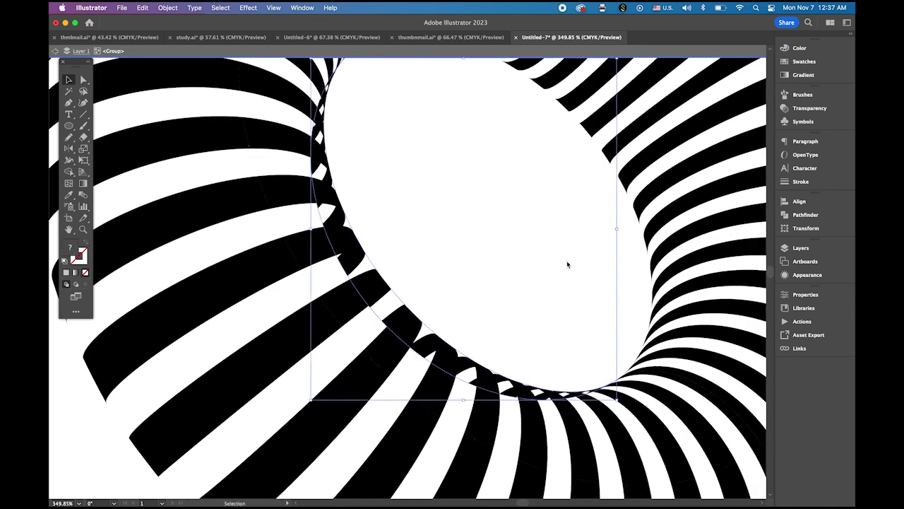
key(Delete)
scroll(573, 262, down, 6)
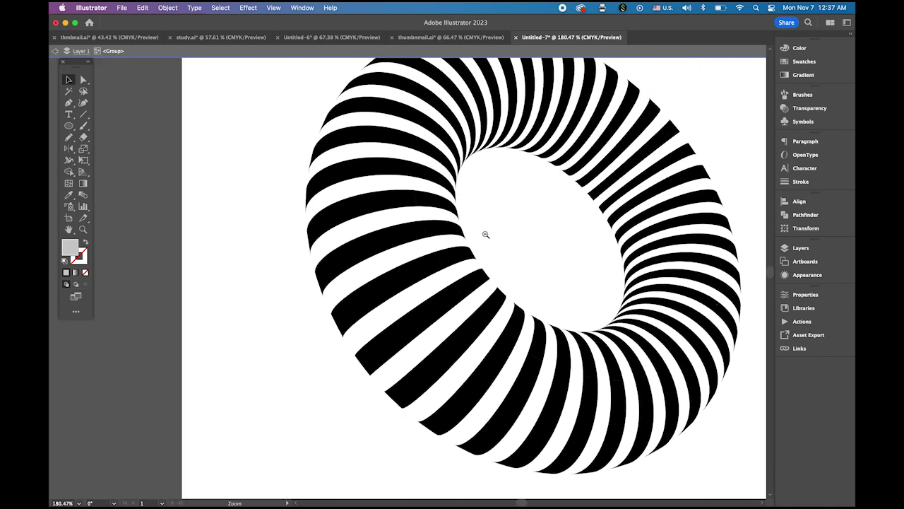
drag(479, 237, 384, 241)
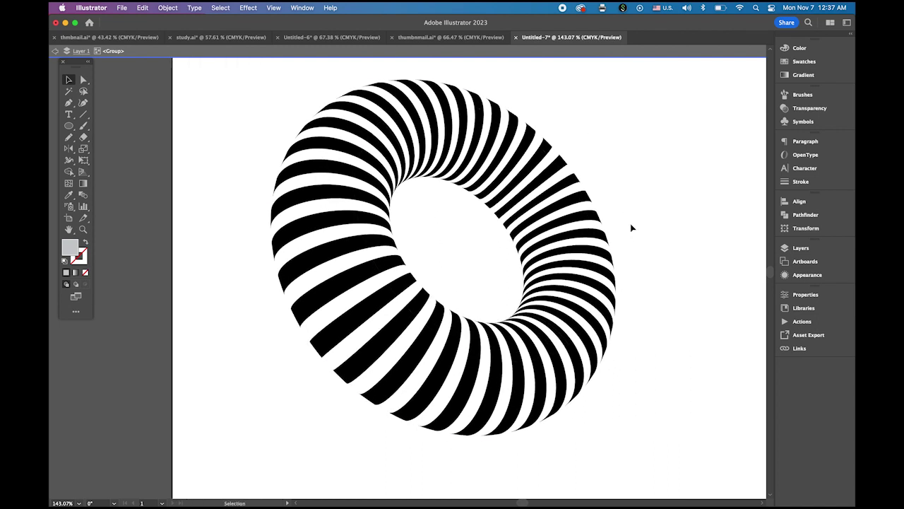
Exit isolation mode, zoom out, and move the torus up and right on the artboard.
click(54, 52)
click(53, 52)
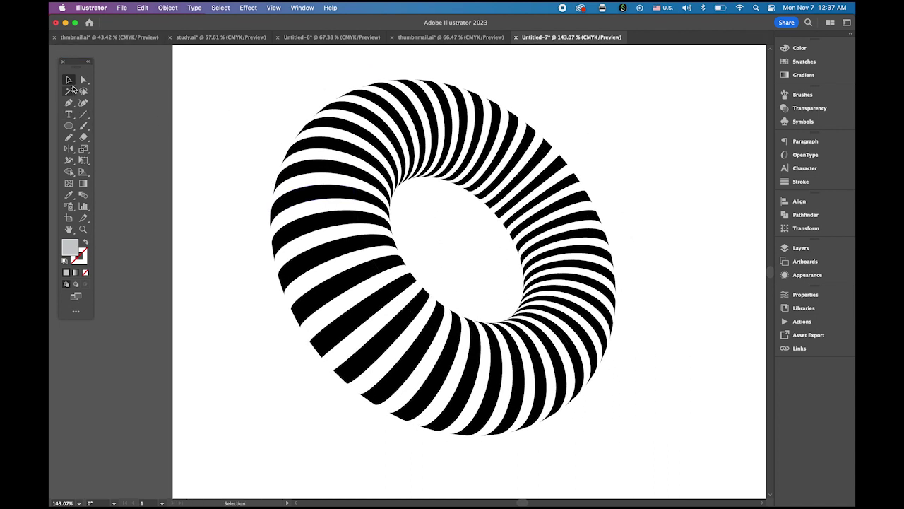
drag(499, 247, 281, 237)
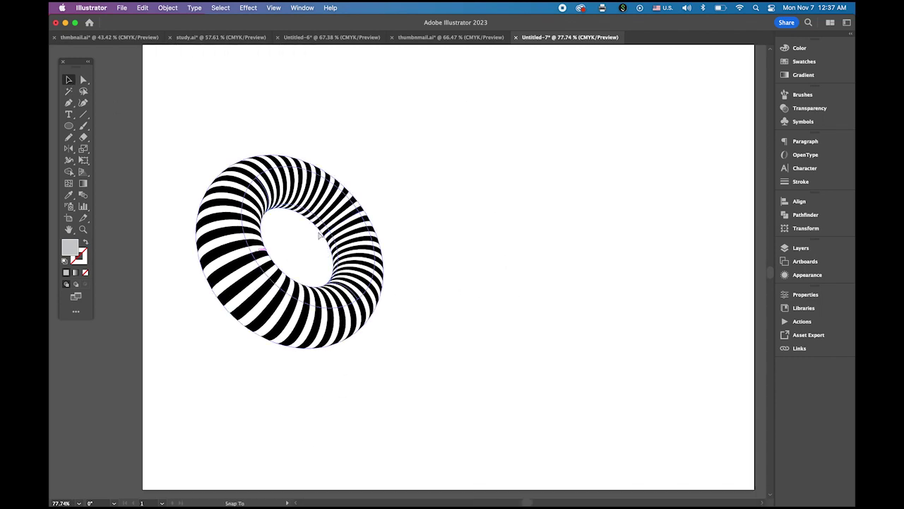
drag(275, 277, 423, 227)
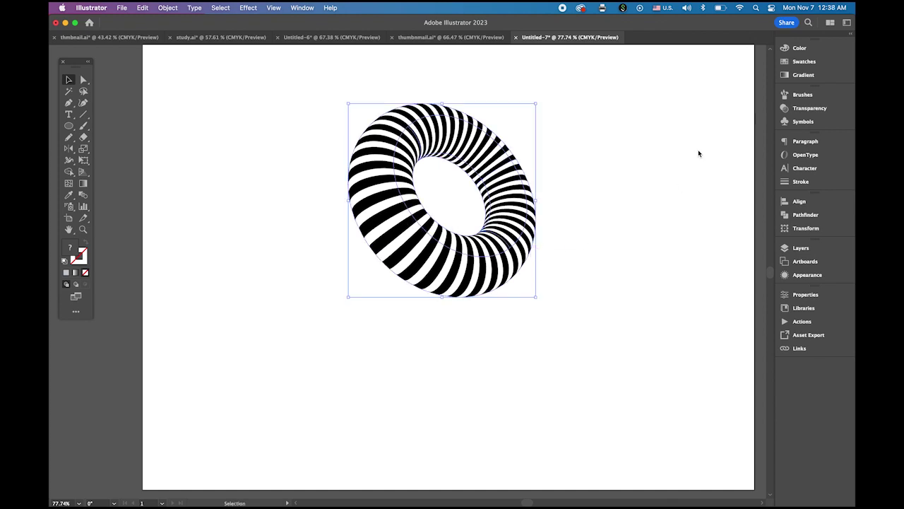
Fill the torus with the red swatch and zoom in on it.
click(801, 61)
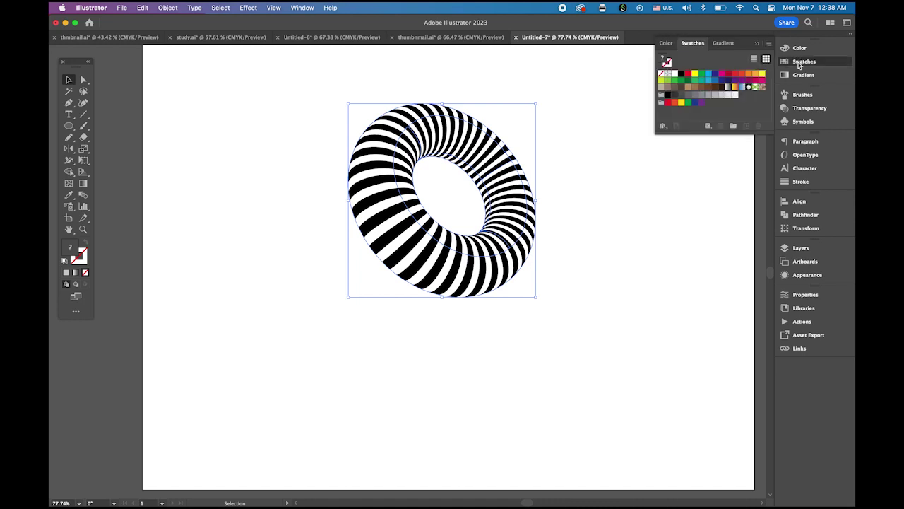
click(689, 74)
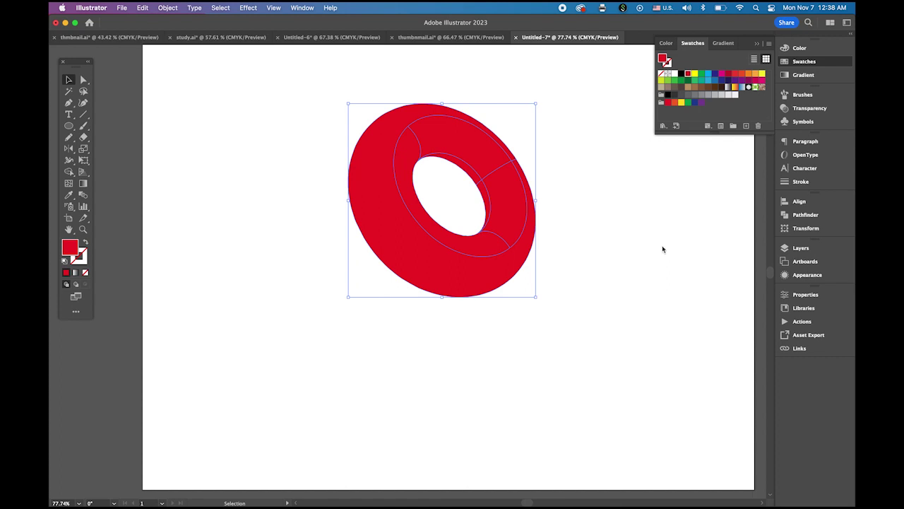
click(431, 190)
key(z)
drag(426, 188, 466, 216)
key(super+a)
key(v)
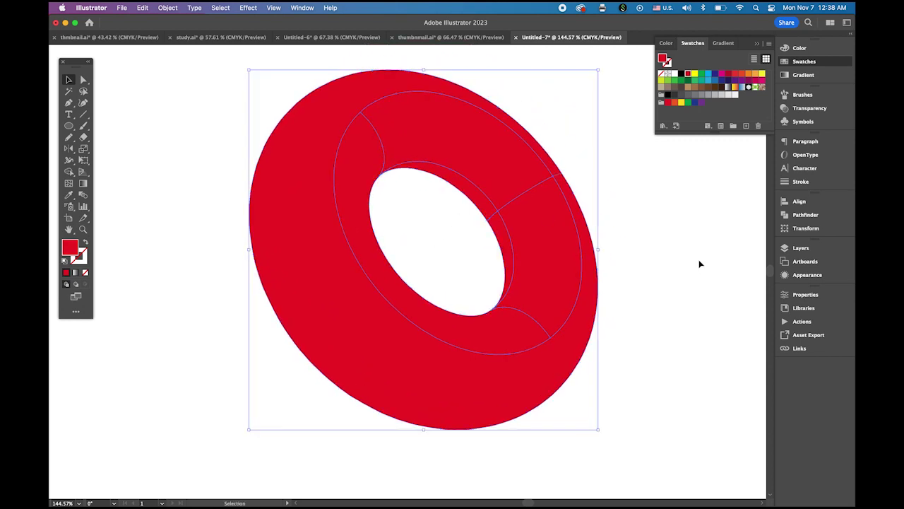
Ungroup the red torus with Object > Ungroup and test-drag pieces, undoing the move.
click(164, 7)
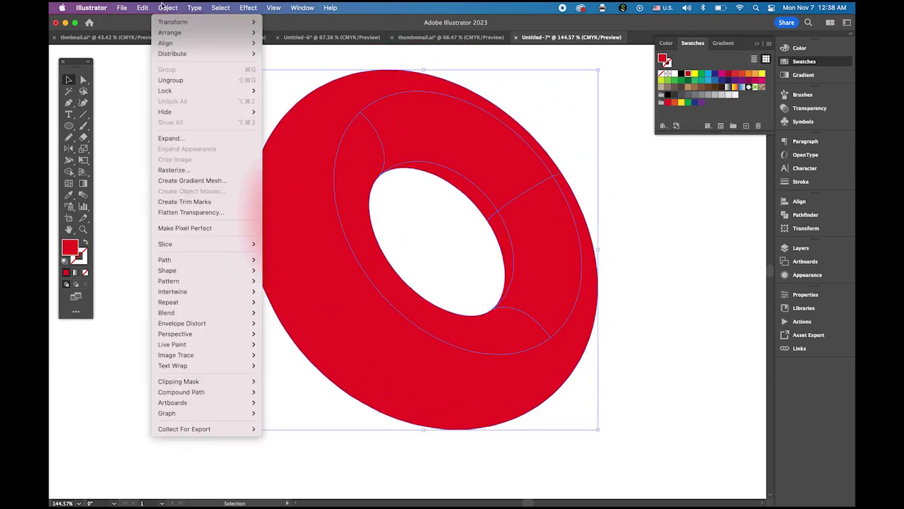
click(170, 80)
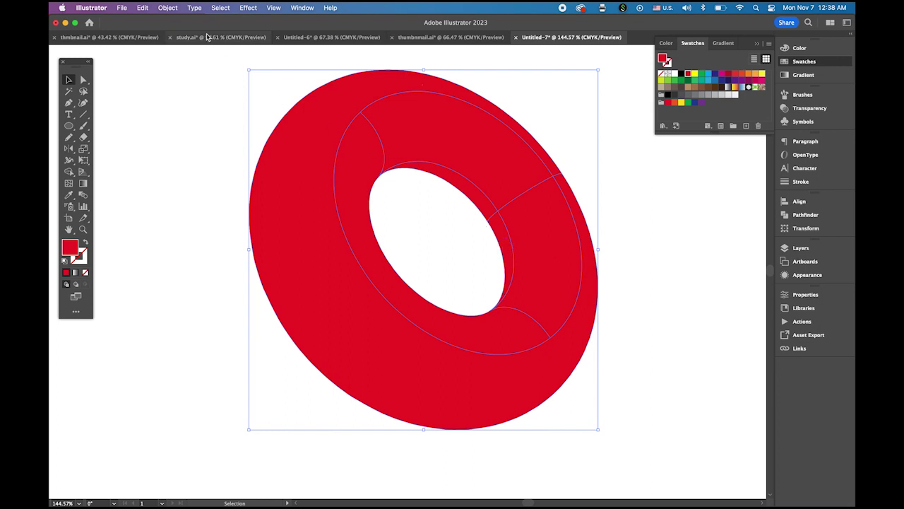
click(172, 115)
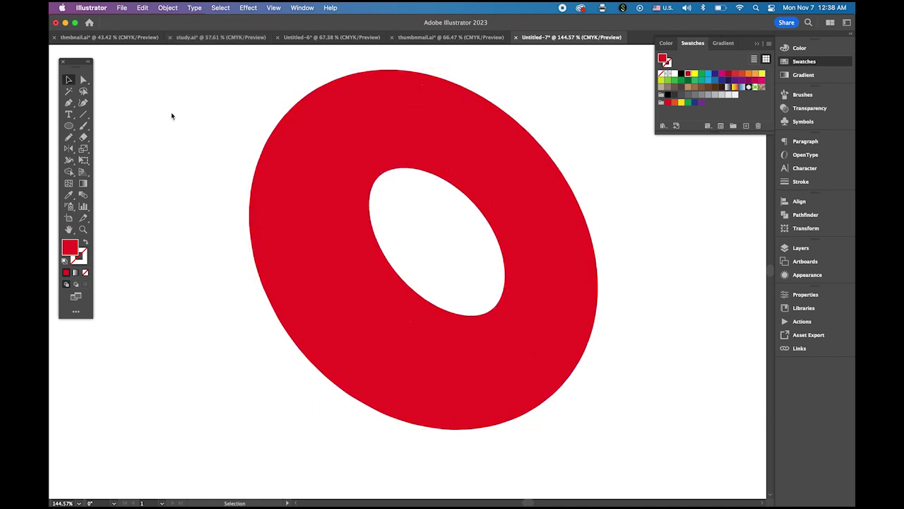
click(301, 118)
drag(301, 118, 188, 142)
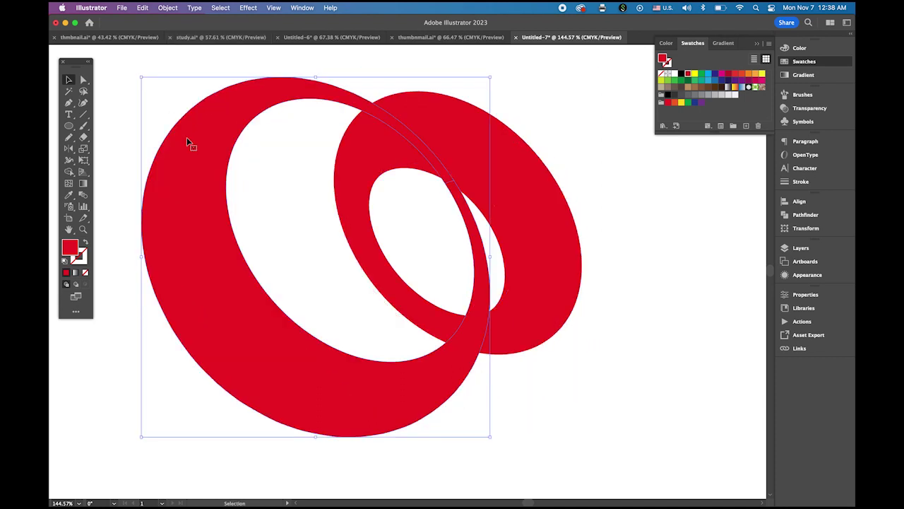
key(super+z)
key(super+z)
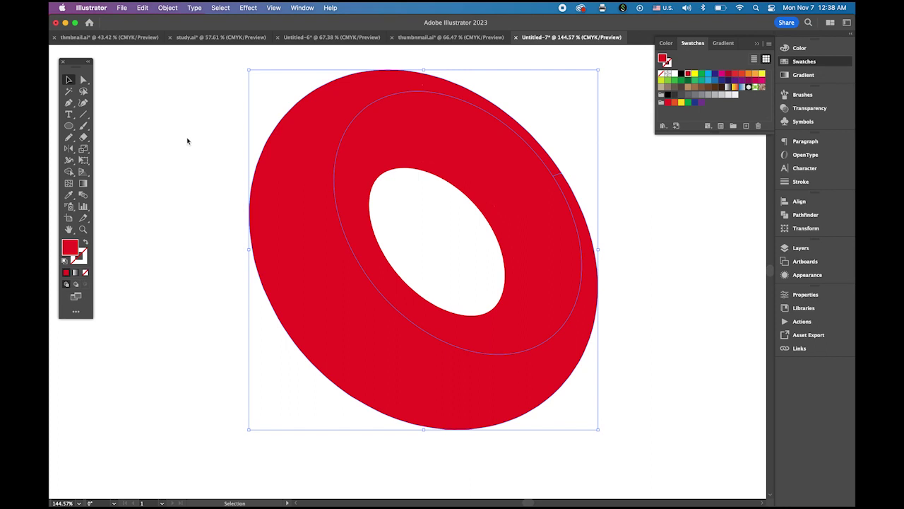
scroll(256, 121, up, 3)
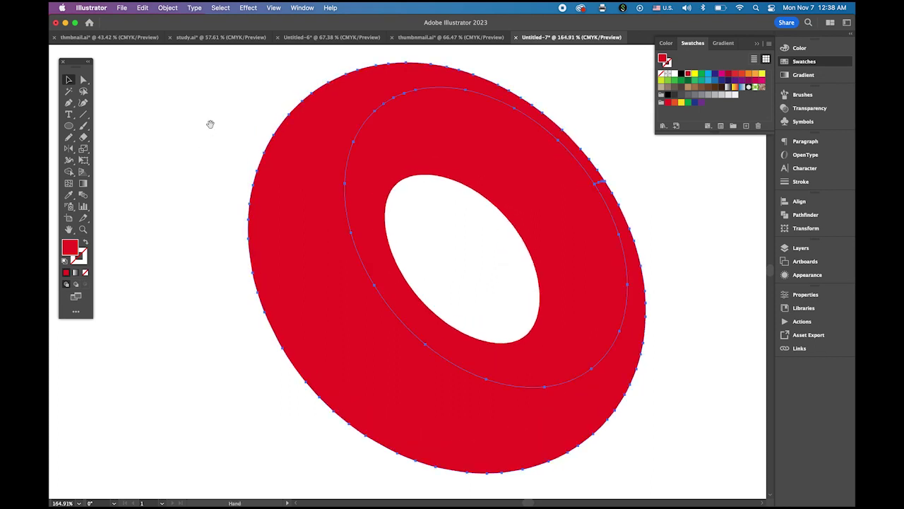
click(163, 98)
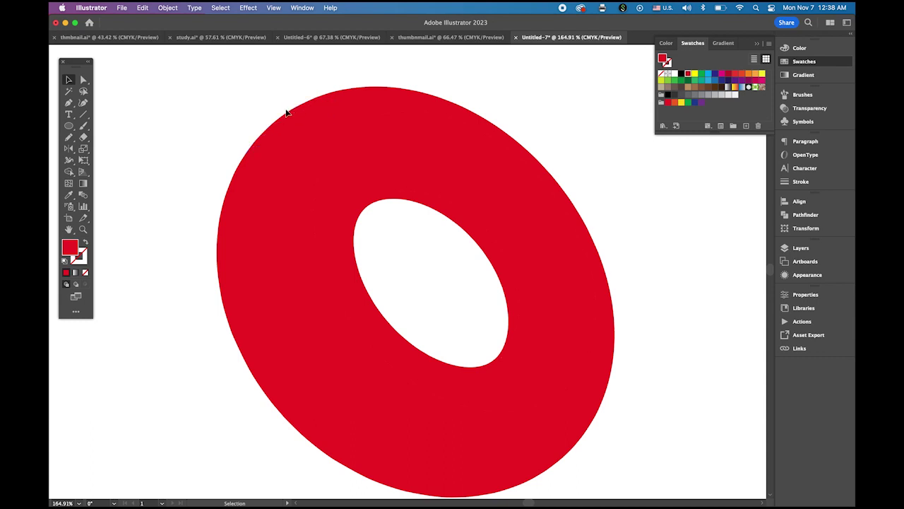
drag(286, 113, 425, 136)
Use Object > Clipping Mask > Release on the outer ring, then delete its solid red cover.
click(405, 115)
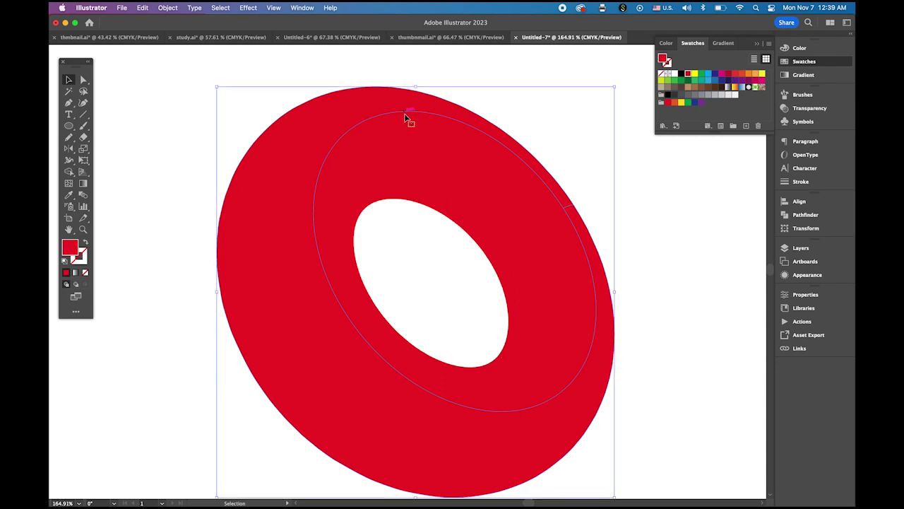
click(167, 7)
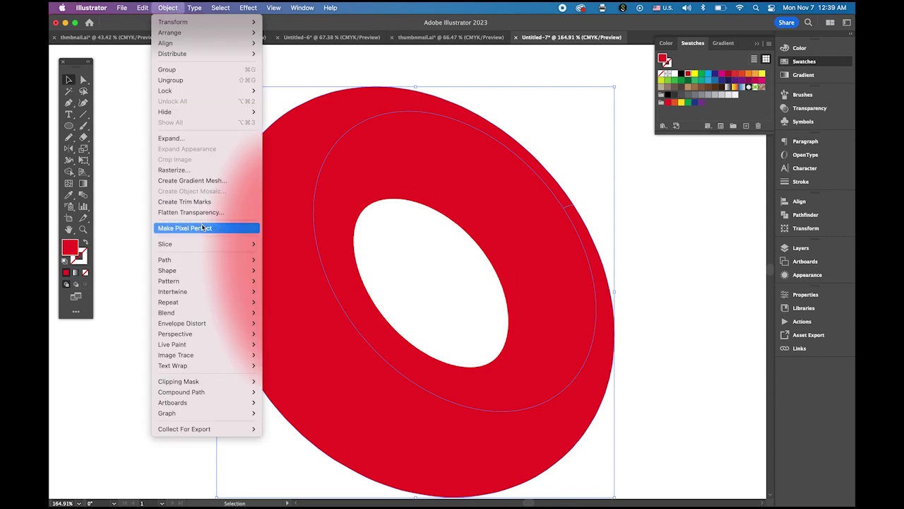
mouse_move(219, 387)
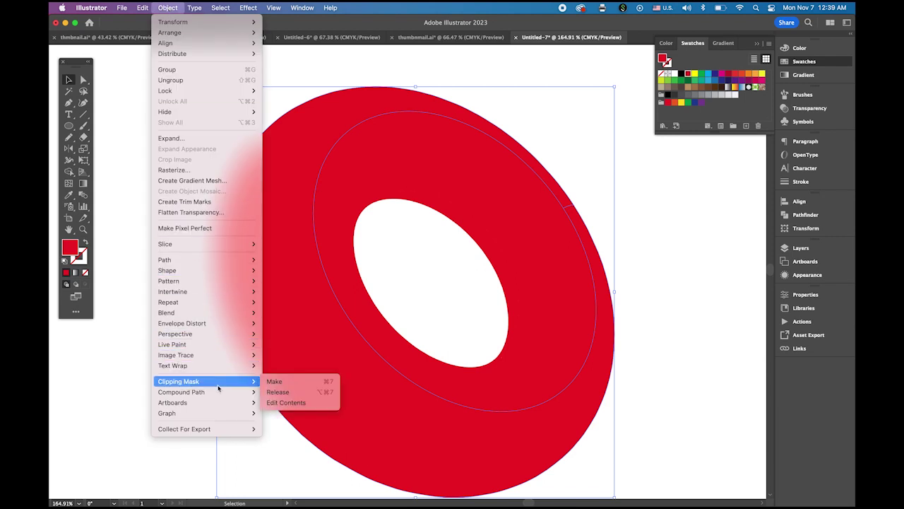
click(278, 392)
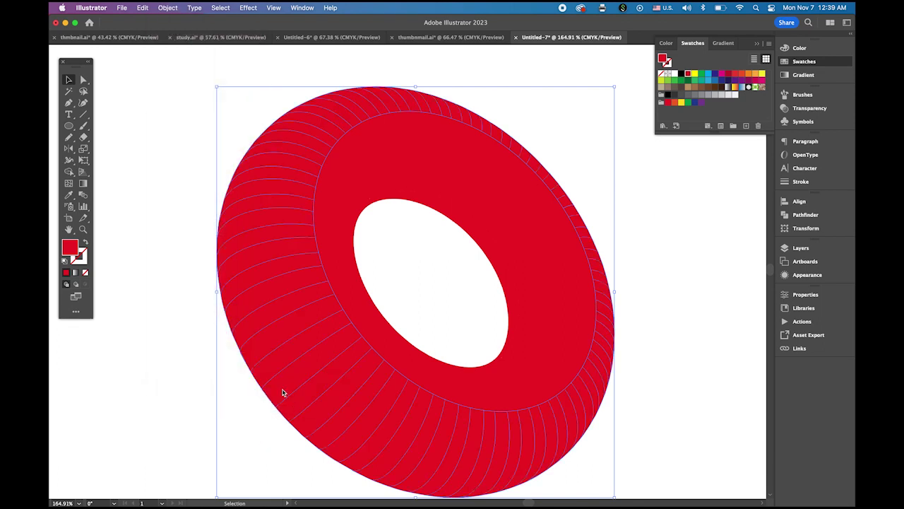
click(181, 208)
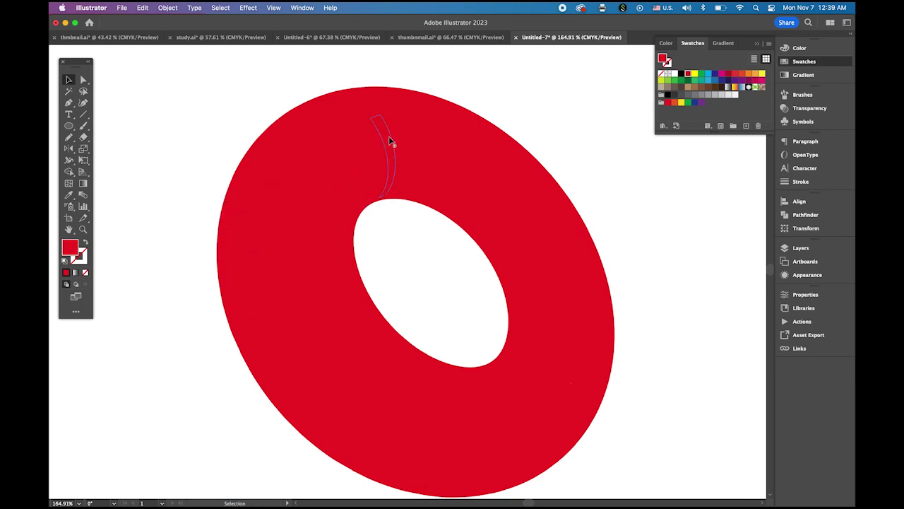
click(353, 135)
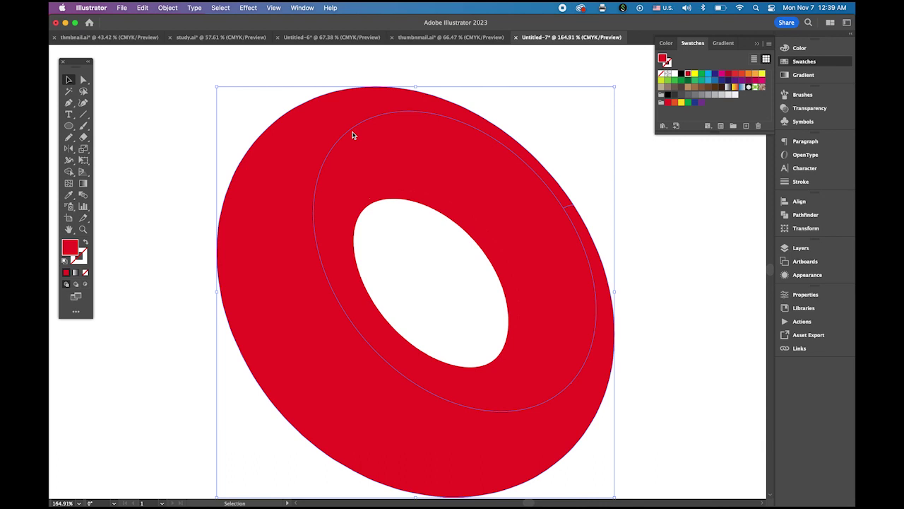
key(Delete)
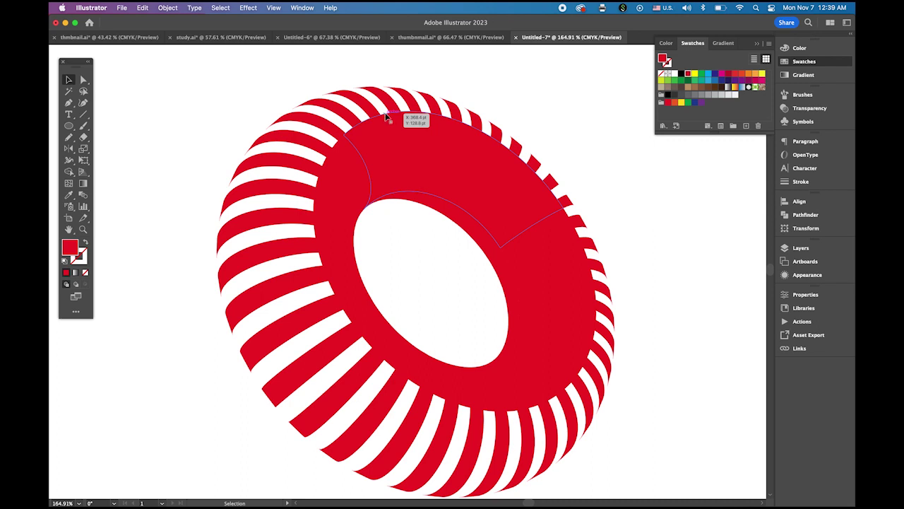
Release the clipping mask on the torus's inner section.
click(386, 116)
click(172, 8)
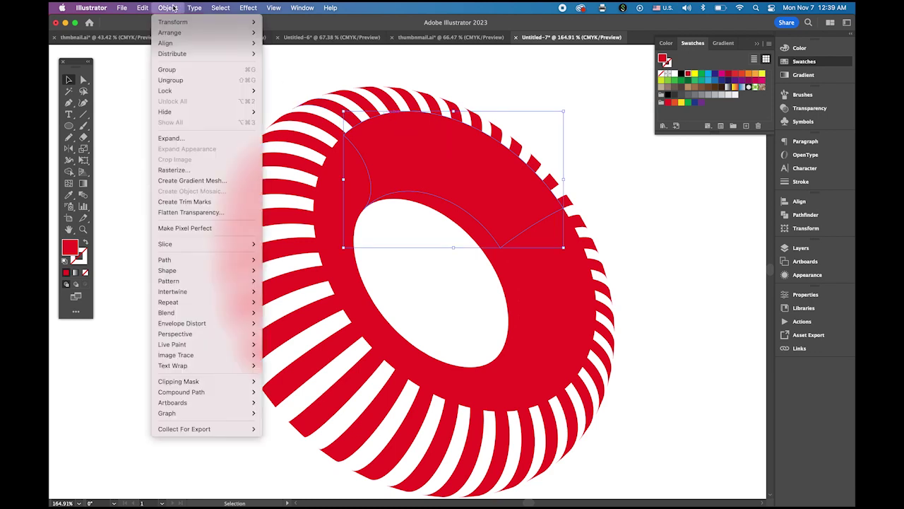
mouse_move(230, 380)
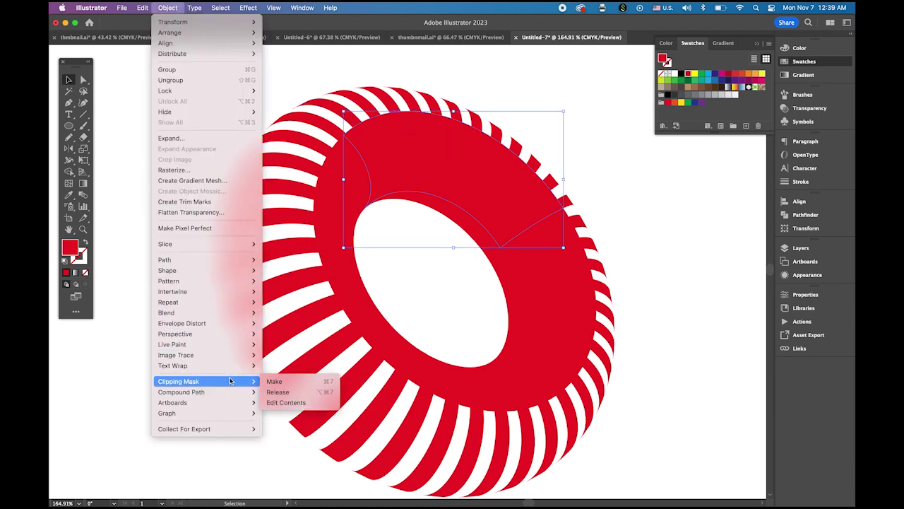
click(291, 393)
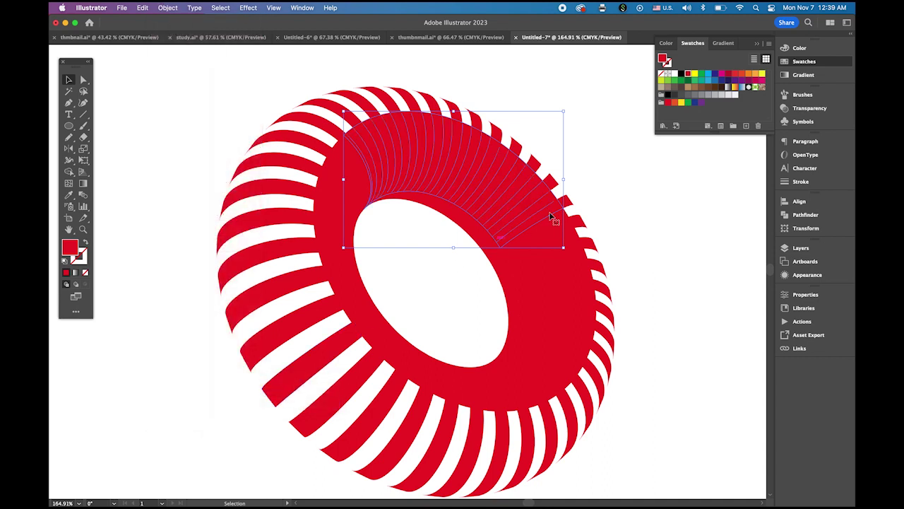
click(627, 203)
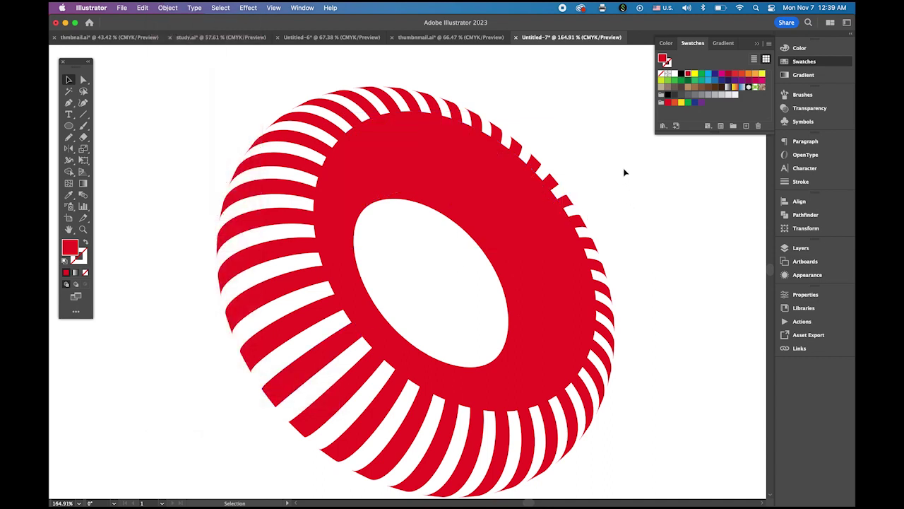
Delete the red cover over the upper inner stripes and zoom in on them.
click(467, 126)
key(Delete)
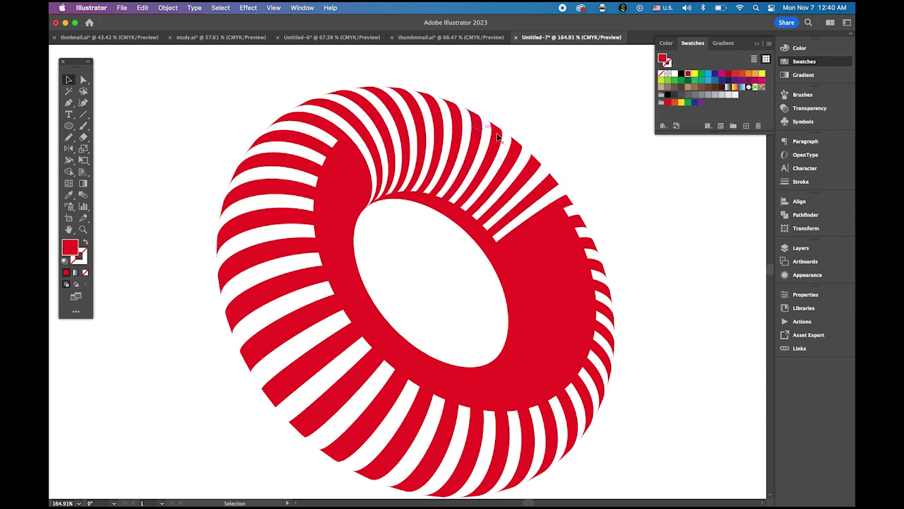
key(z)
drag(332, 166, 389, 180)
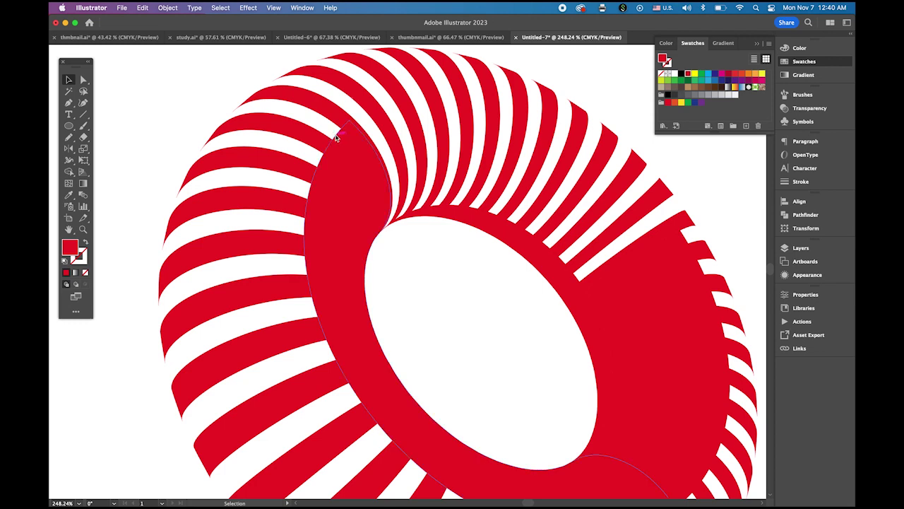
Release the inner part's clipping mask and delete the solid red inner shape.
click(337, 137)
click(168, 8)
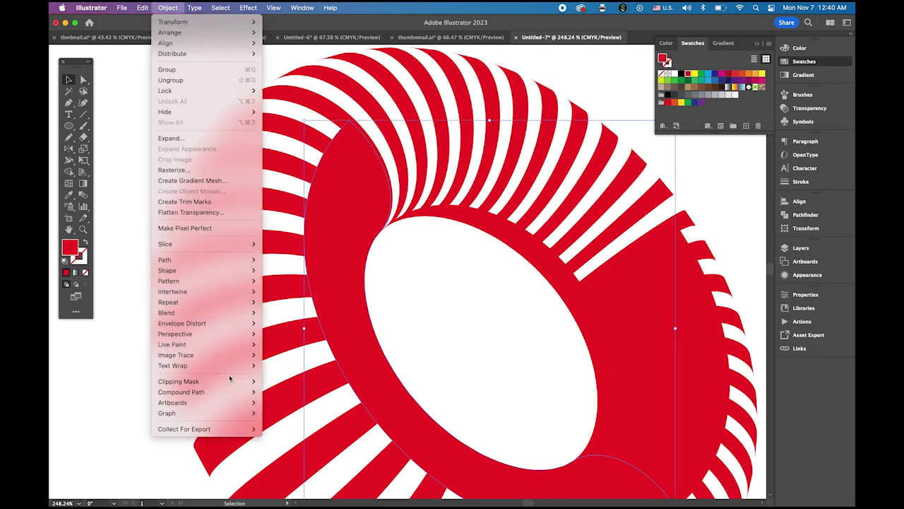
mouse_move(231, 383)
click(276, 392)
click(132, 136)
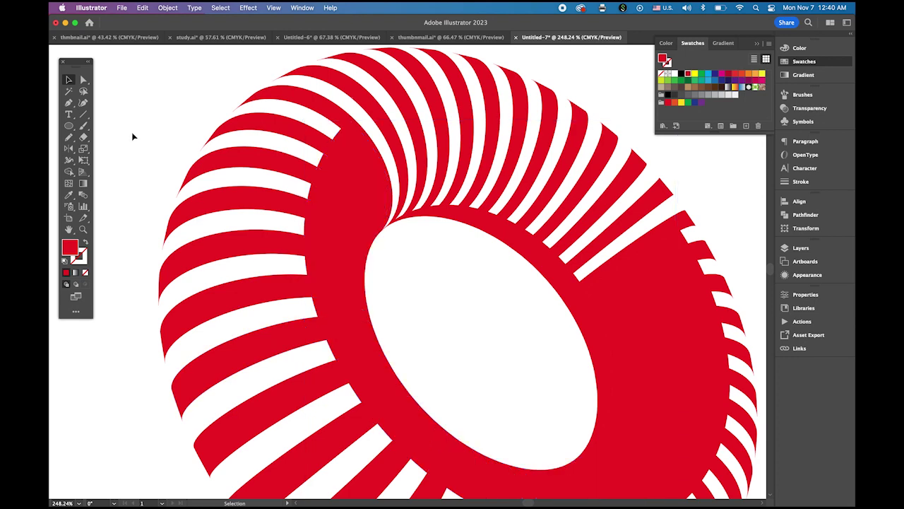
click(336, 135)
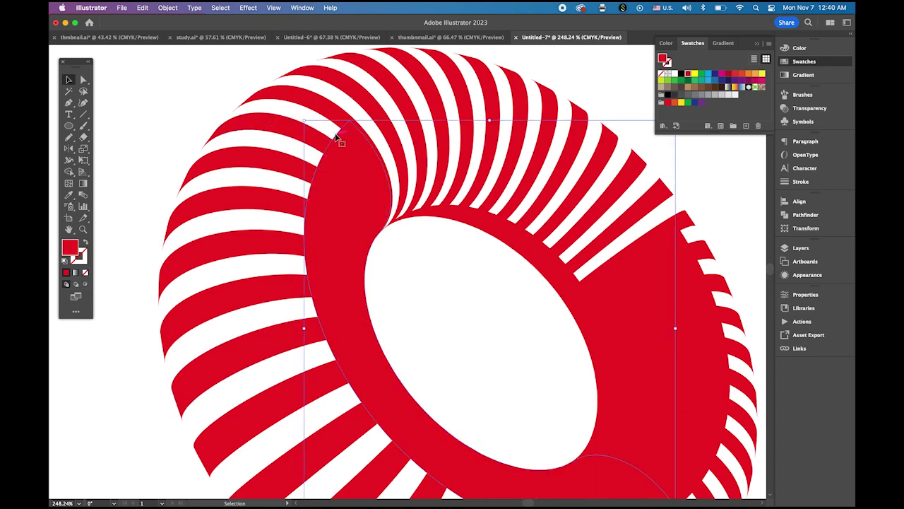
key(Delete)
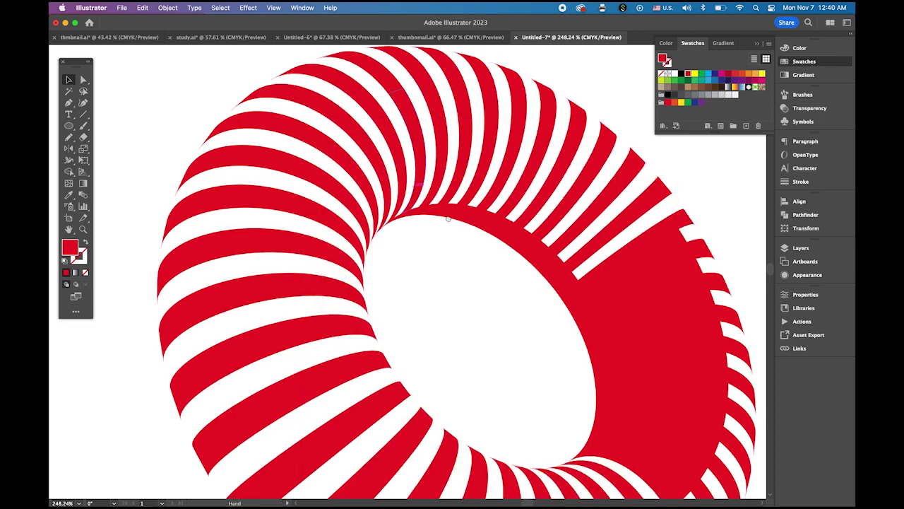
Clip the stripes inside the right red shape and delete the leftover solid red piece.
scroll(339, 145, right, 4)
scroll(339, 145, down, 2)
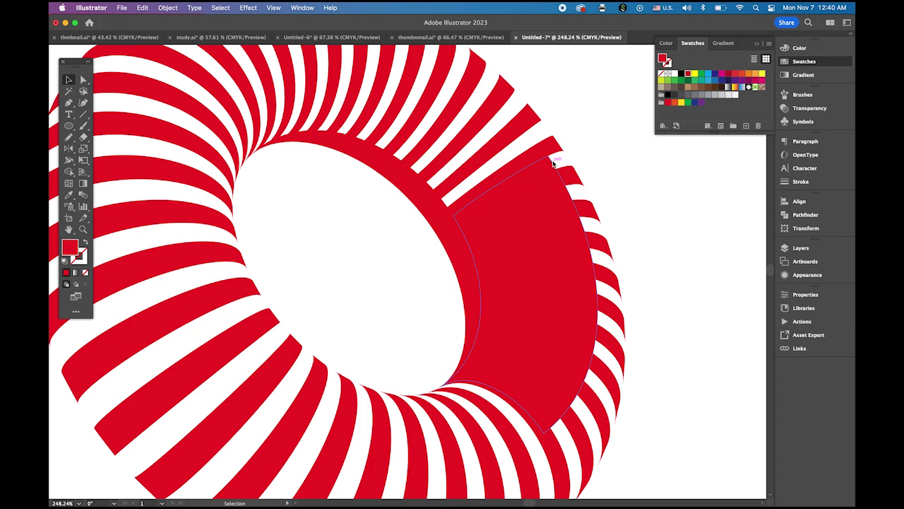
click(554, 163)
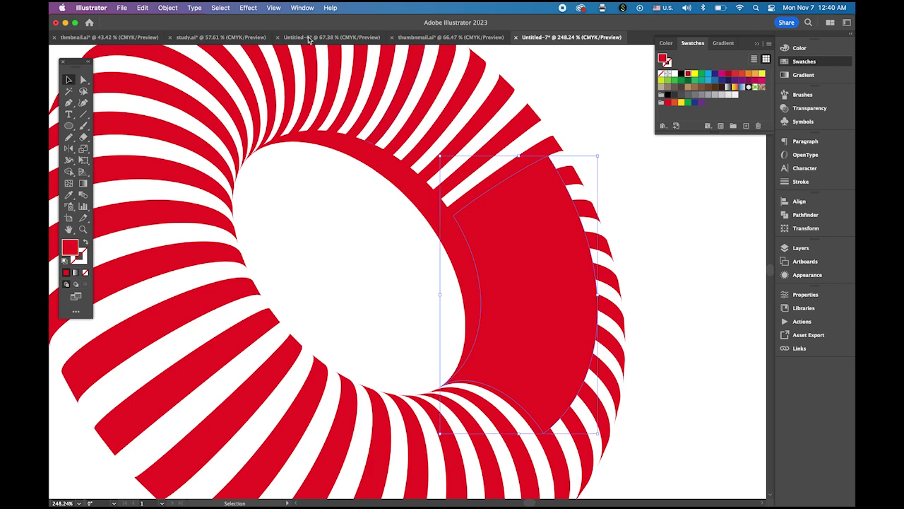
click(178, 7)
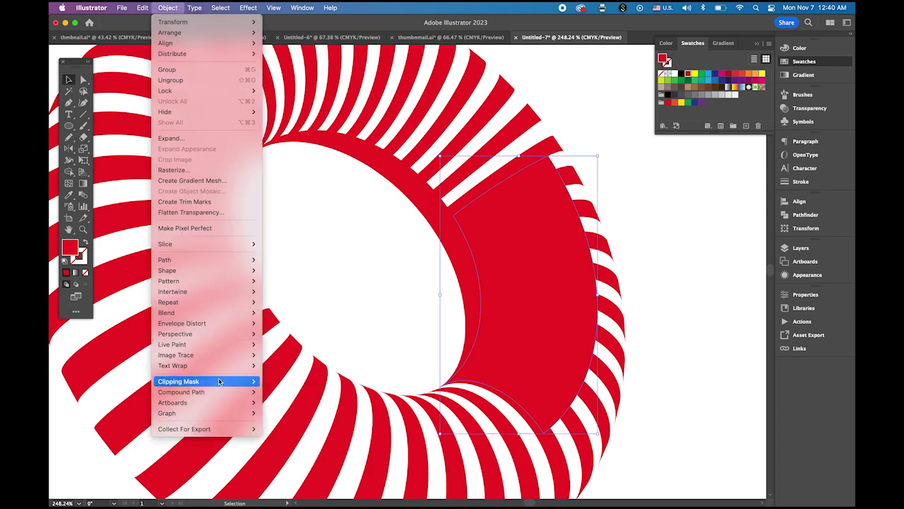
mouse_move(226, 381)
click(275, 385)
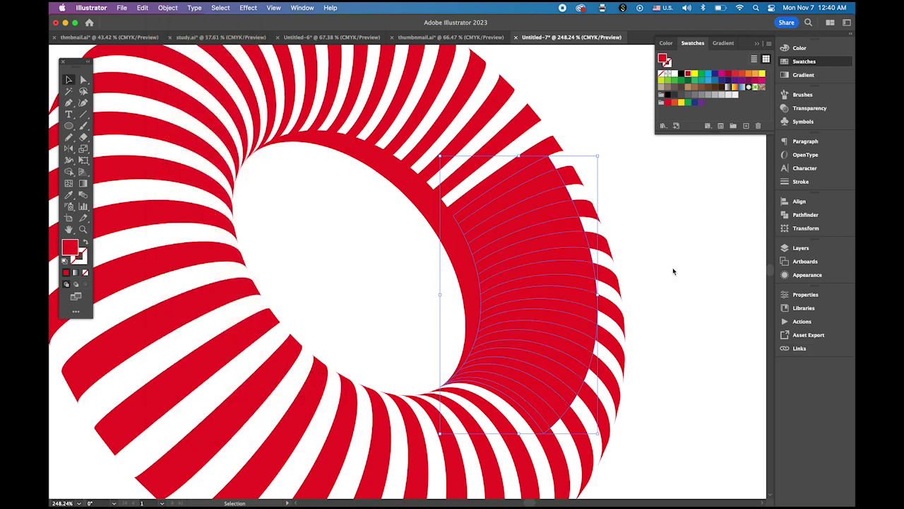
click(690, 251)
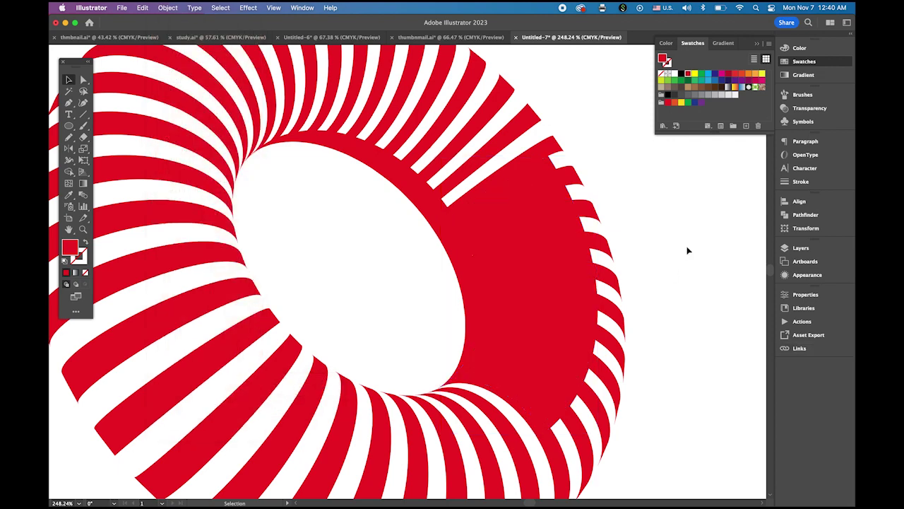
click(573, 197)
key(Delete)
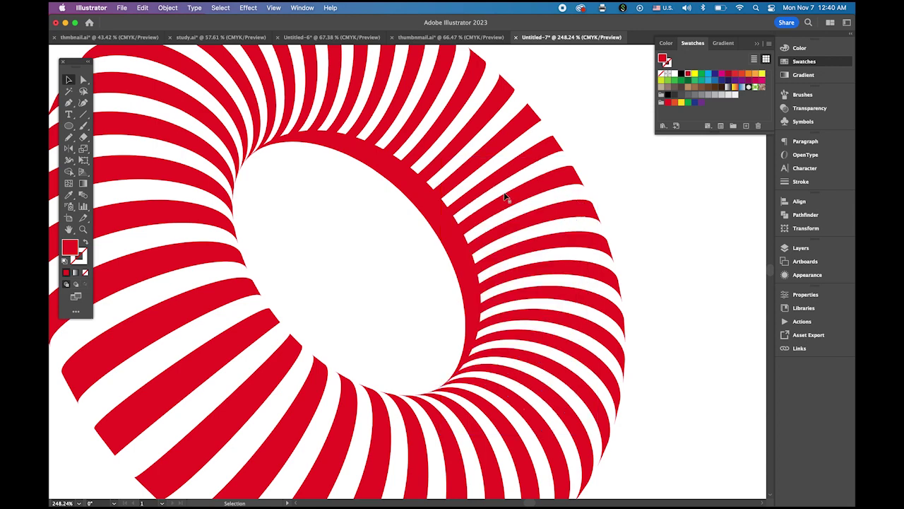
Clip the stripes to the ring along the inner edge and delete the solid red band.
drag(354, 152, 462, 188)
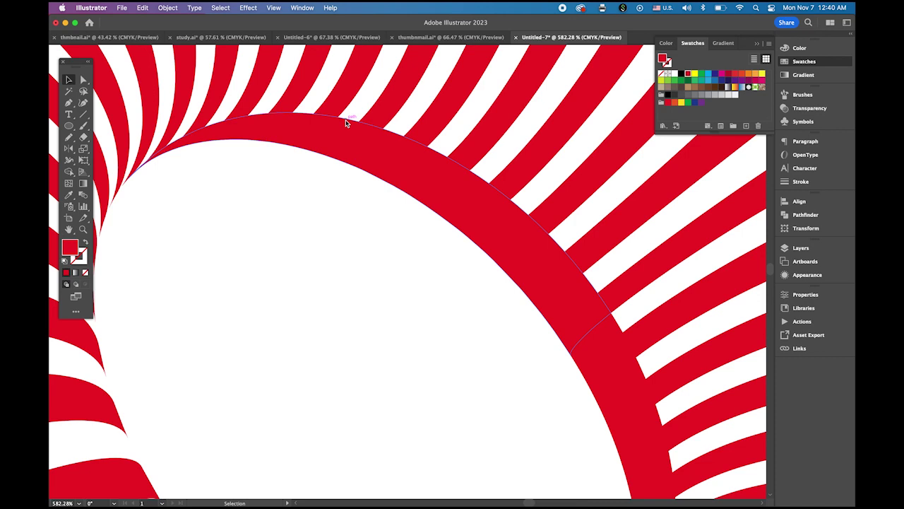
click(346, 124)
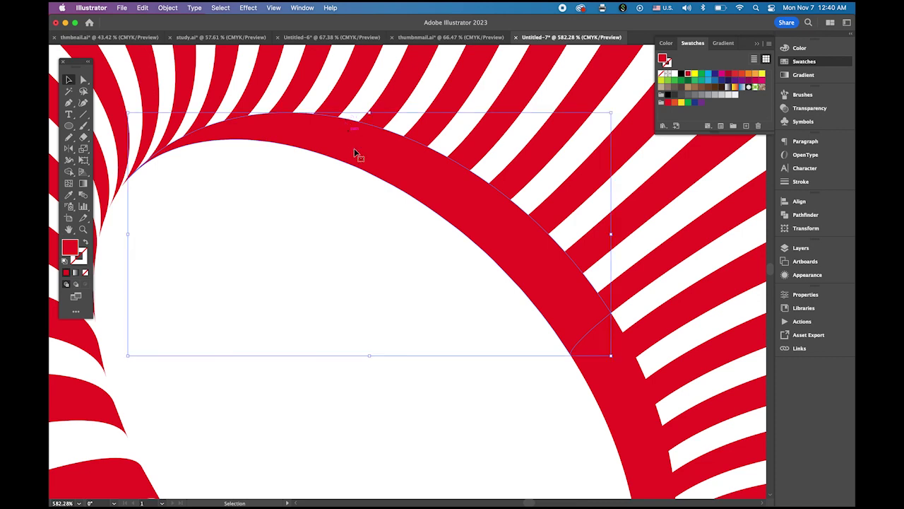
click(178, 10)
mouse_move(222, 381)
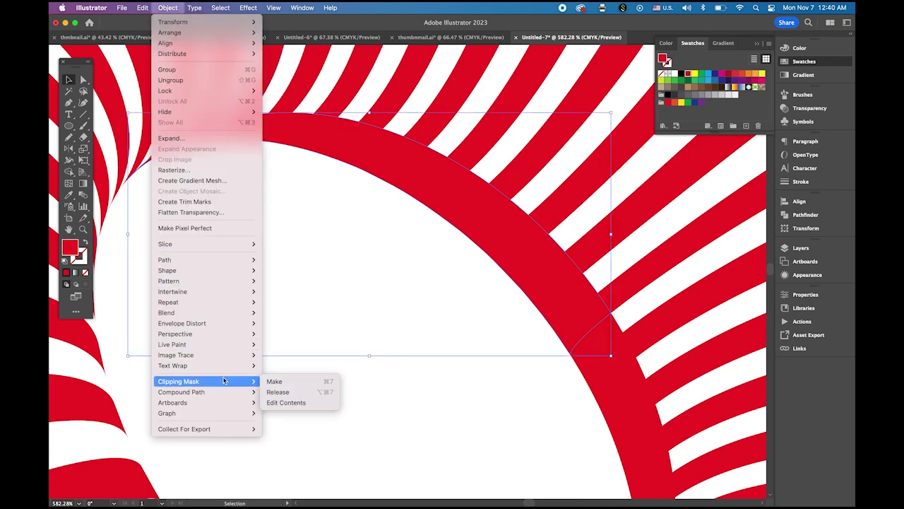
click(289, 386)
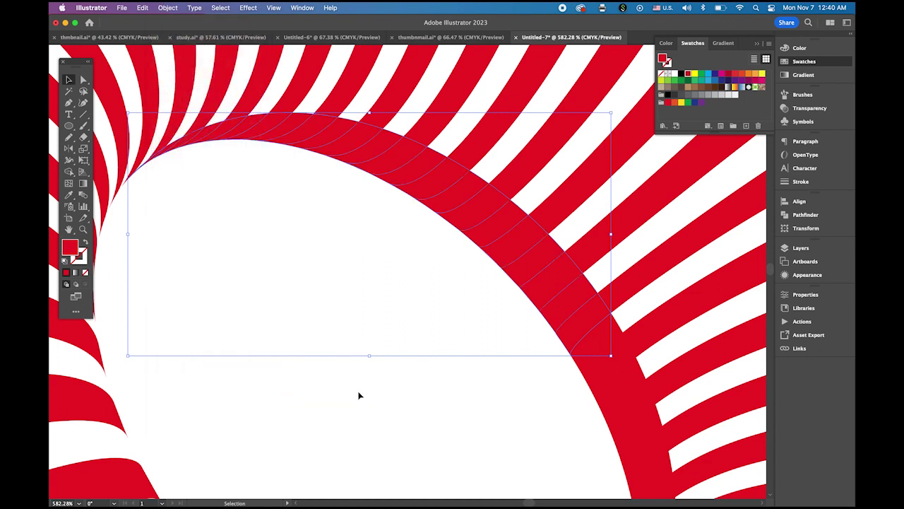
click(368, 396)
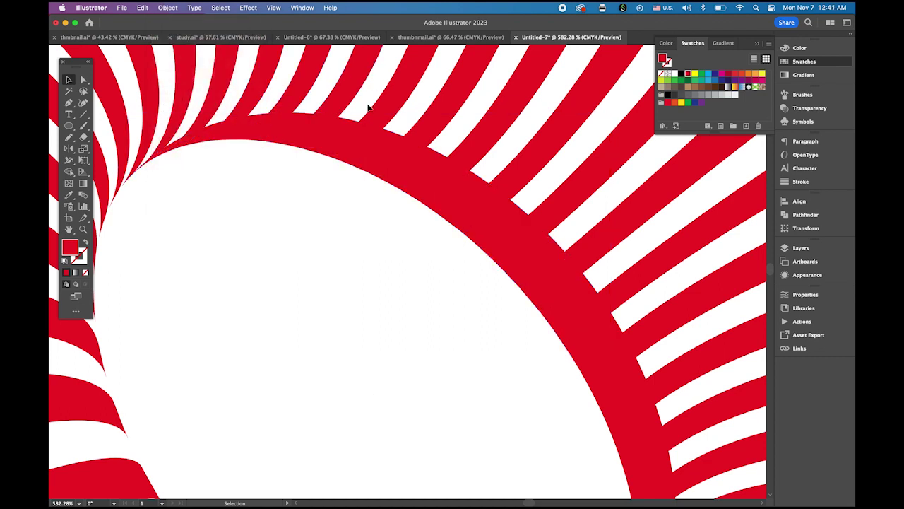
click(354, 122)
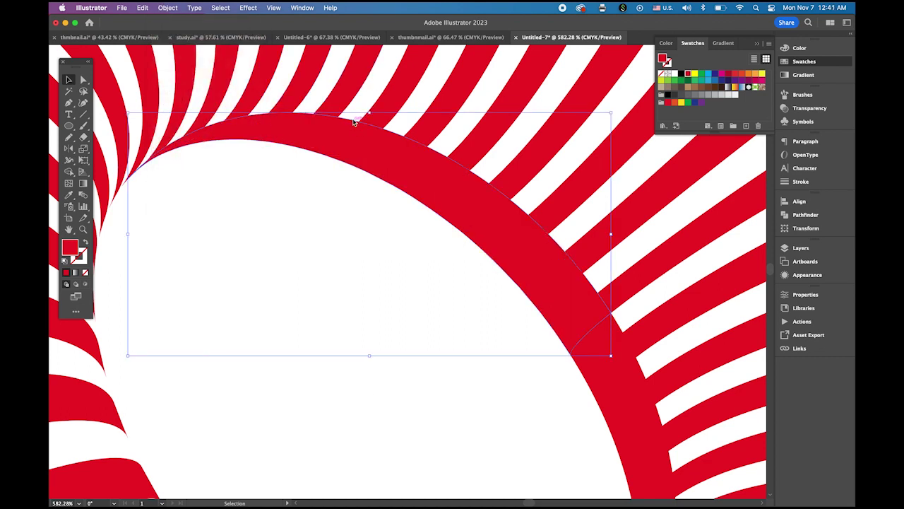
key(Delete)
Release the left inner edge's mask, delete its red ring path and thick red band.
drag(403, 246, 265, 179)
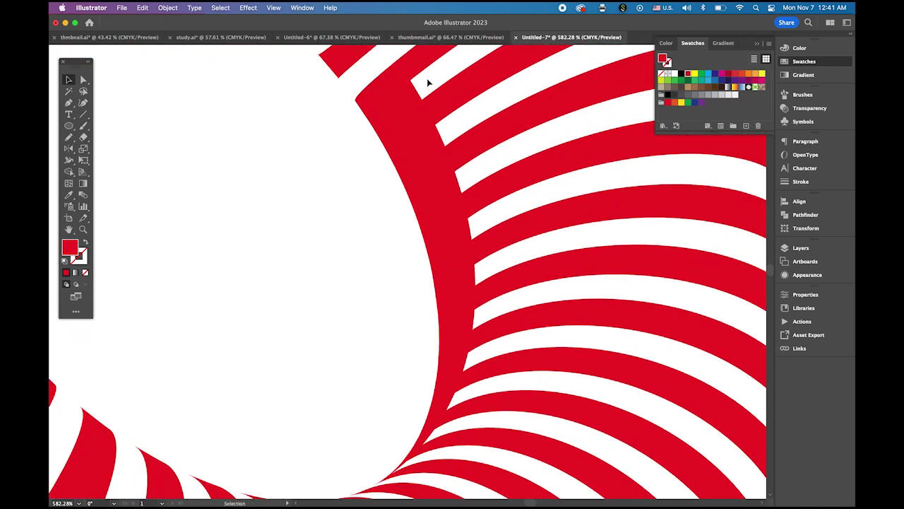
click(442, 139)
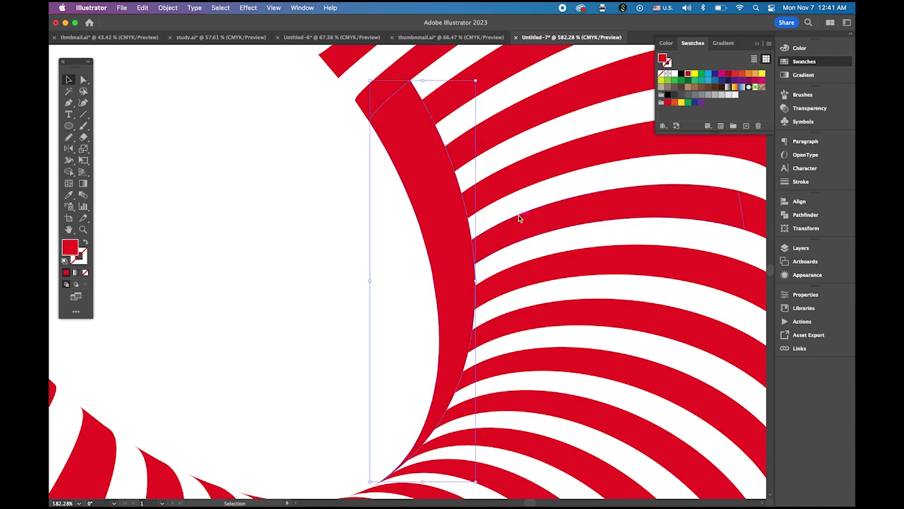
click(167, 7)
mouse_move(196, 385)
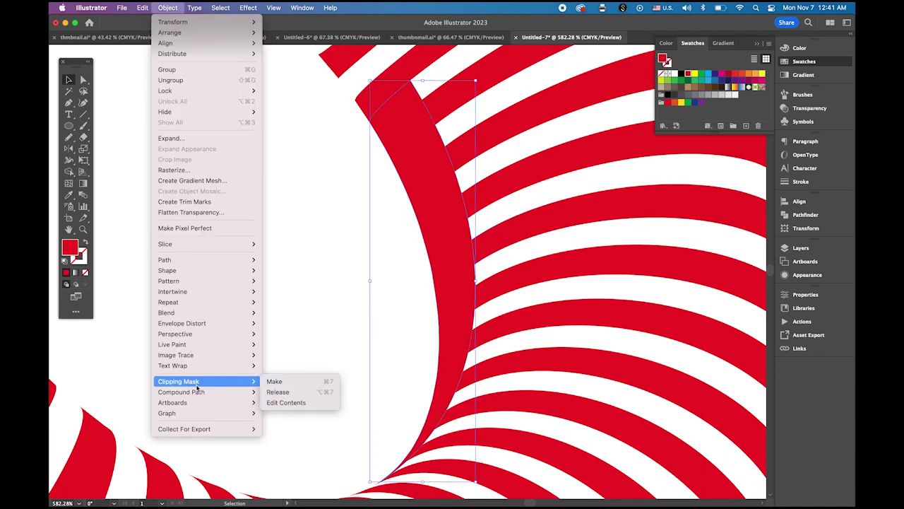
click(304, 391)
key(Delete)
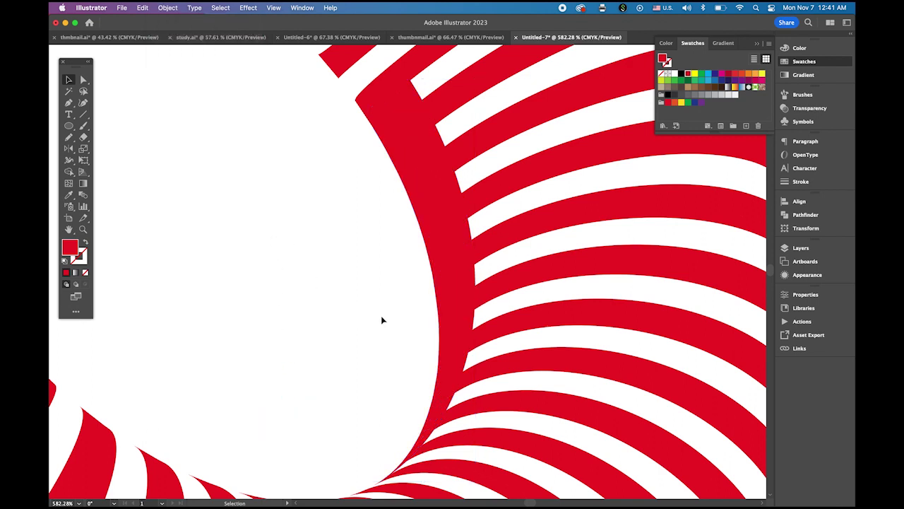
click(472, 227)
key(Delete)
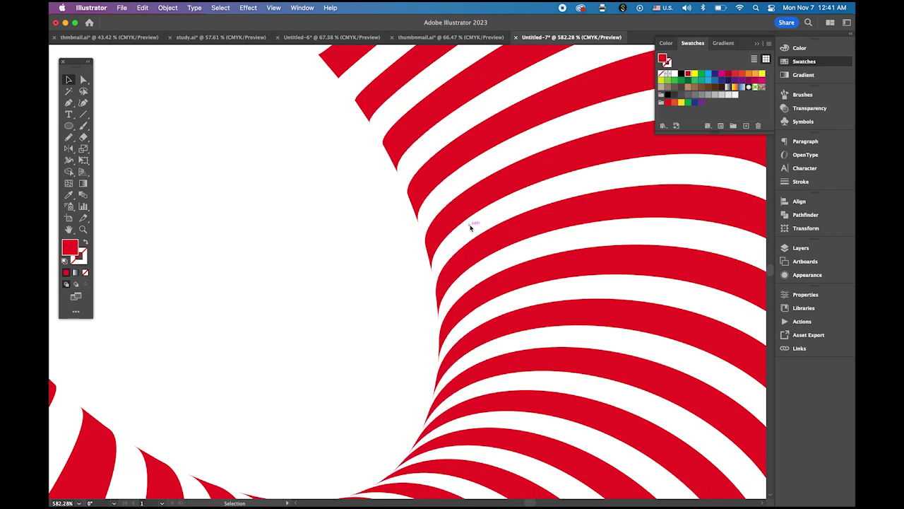
drag(502, 246, 310, 153)
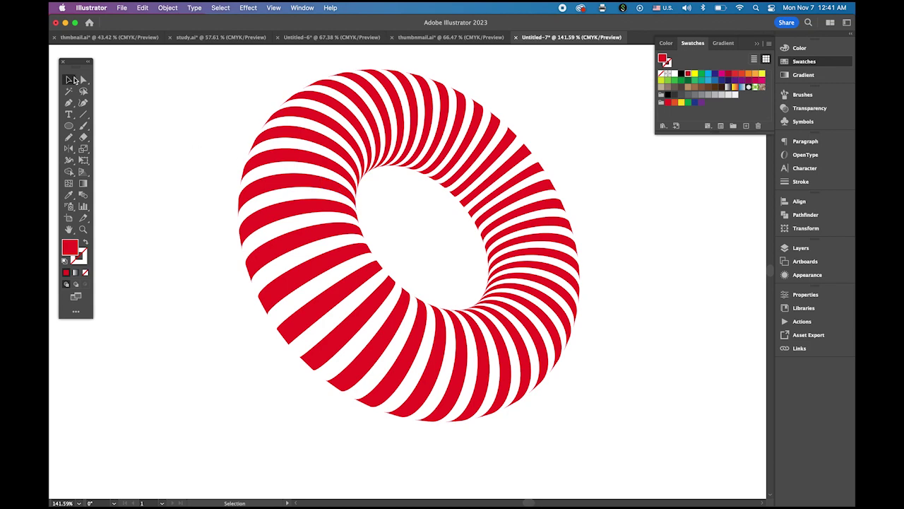
Unite all the torus stripes into one shape with Pathfinder and reposition the torus.
drag(339, 110, 246, 103)
key(super+z)
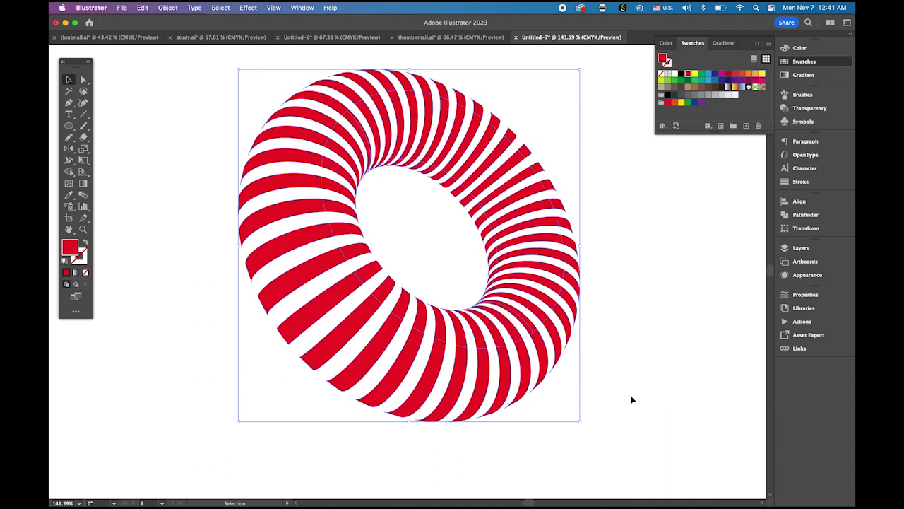
click(802, 215)
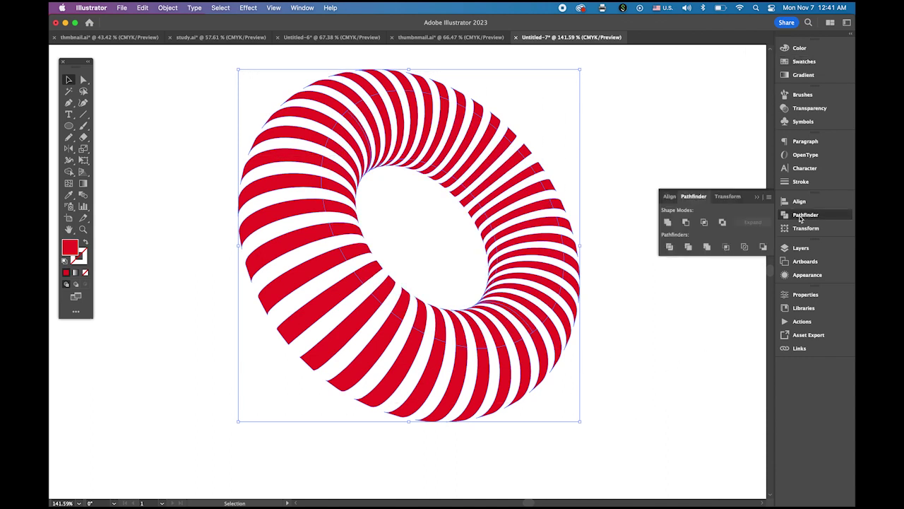
click(302, 7)
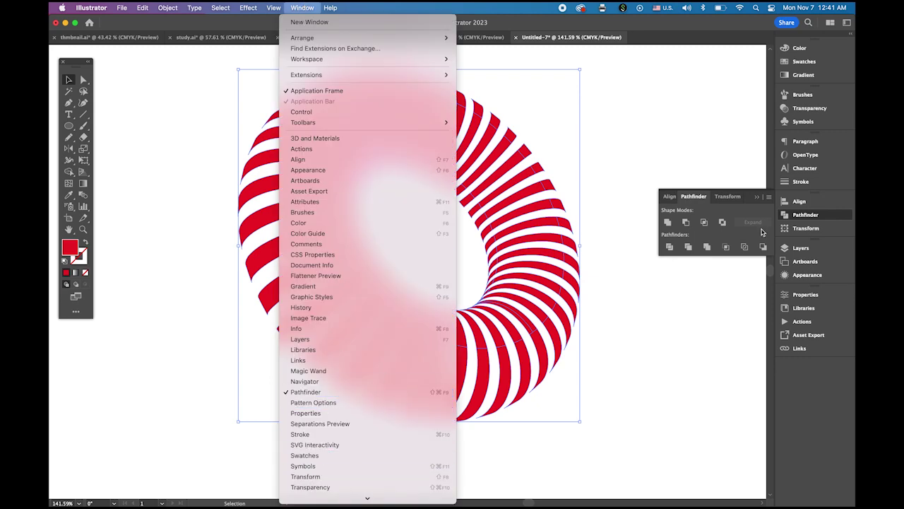
click(734, 216)
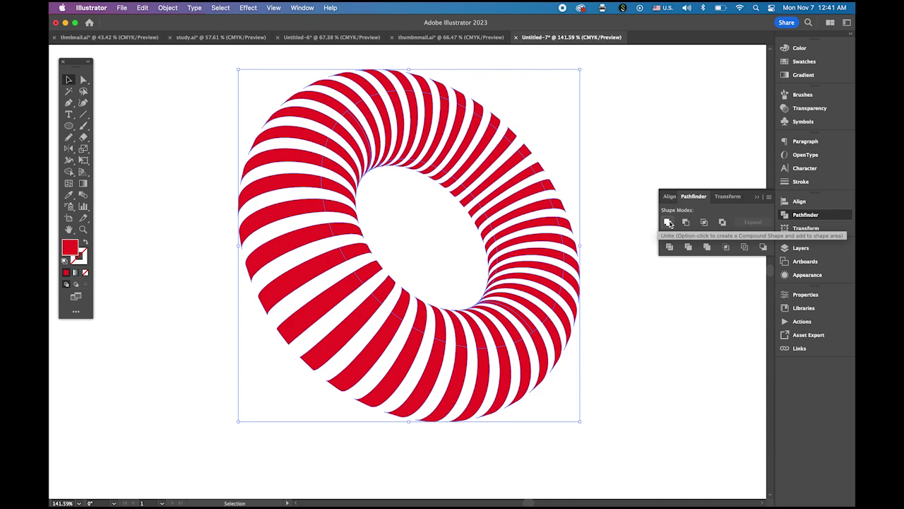
click(669, 223)
click(634, 166)
drag(452, 179, 498, 137)
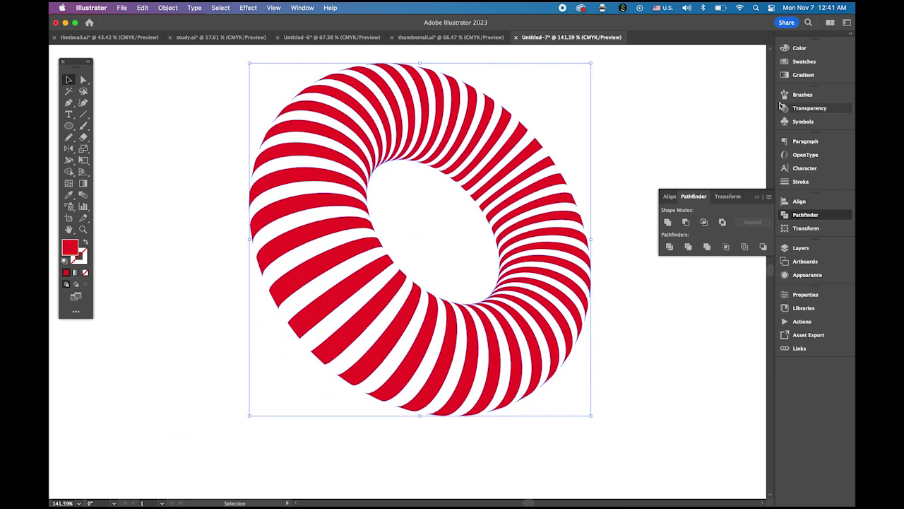
Try yellow, blue, green and red swatch fills on the torus, ending on crimson.
click(806, 62)
click(695, 74)
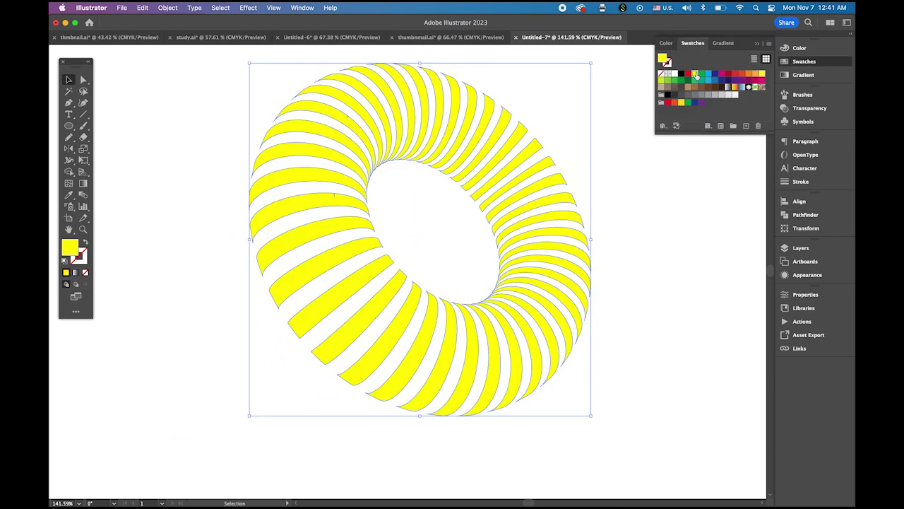
click(709, 75)
click(703, 74)
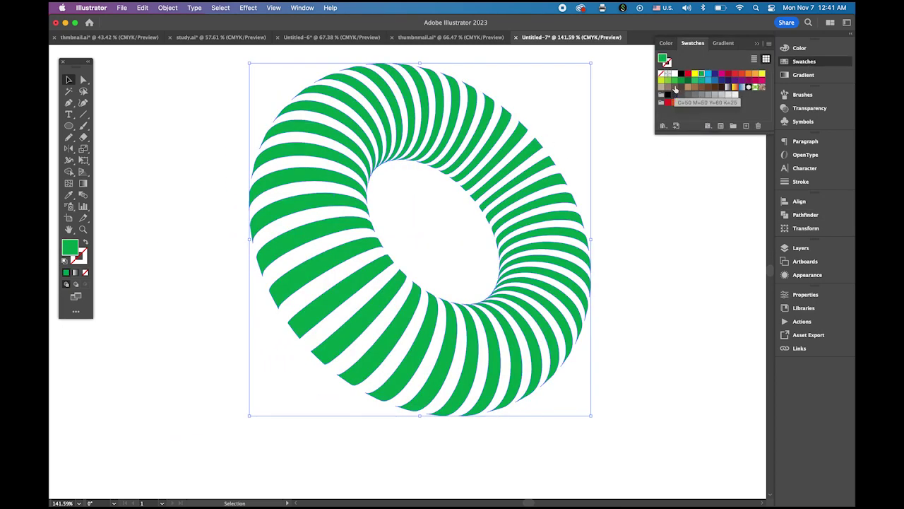
click(679, 83)
click(682, 80)
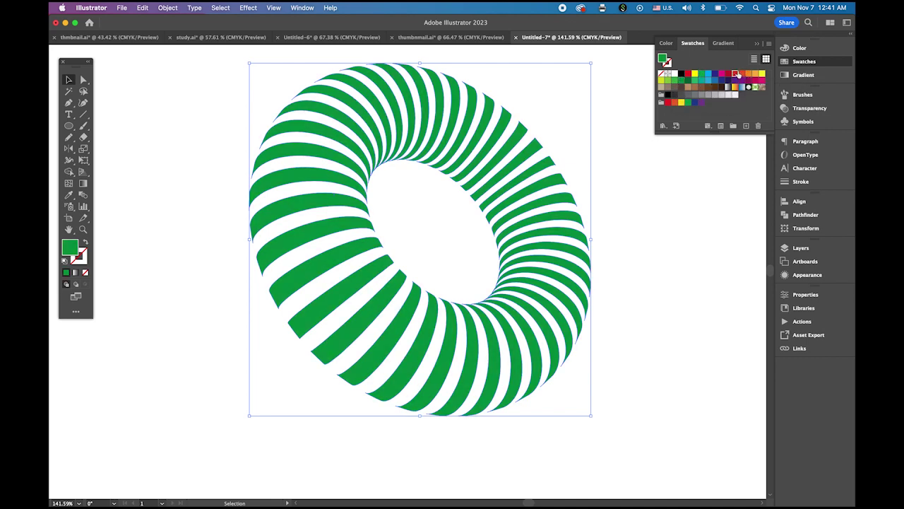
click(730, 75)
click(728, 75)
click(699, 219)
drag(618, 345, 510, 279)
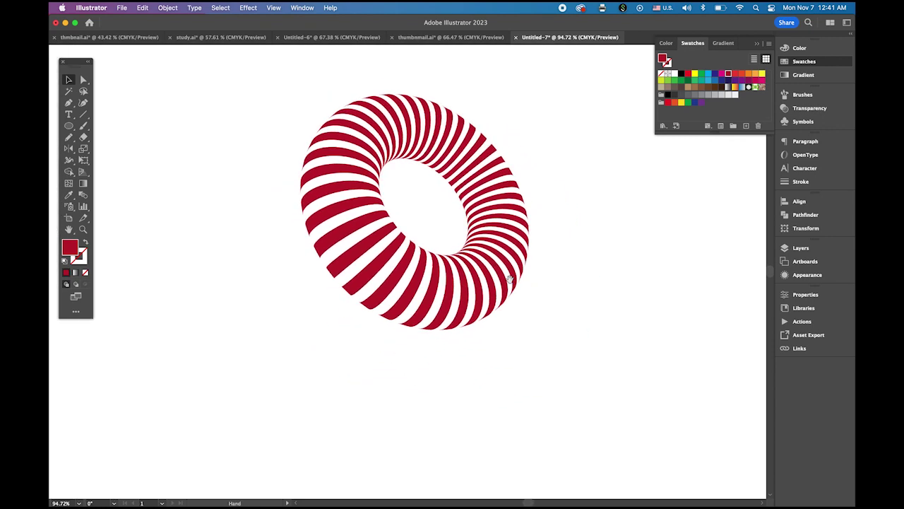
Apply the orange-yellow gradient as a radial gradient, then undo the fill changes.
click(339, 153)
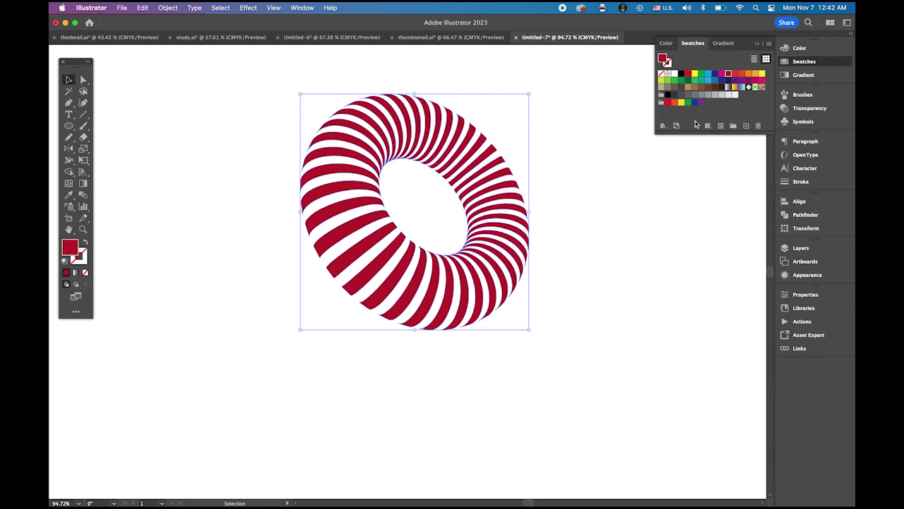
click(735, 87)
click(723, 363)
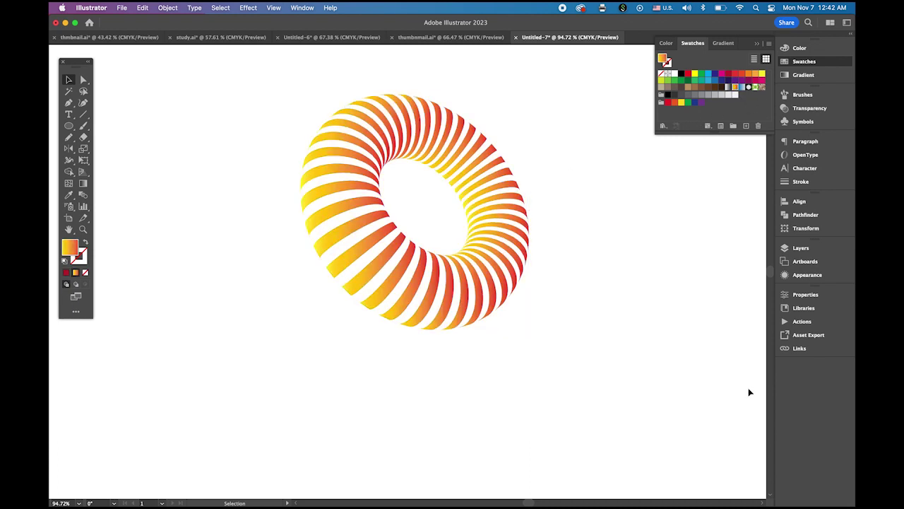
click(528, 215)
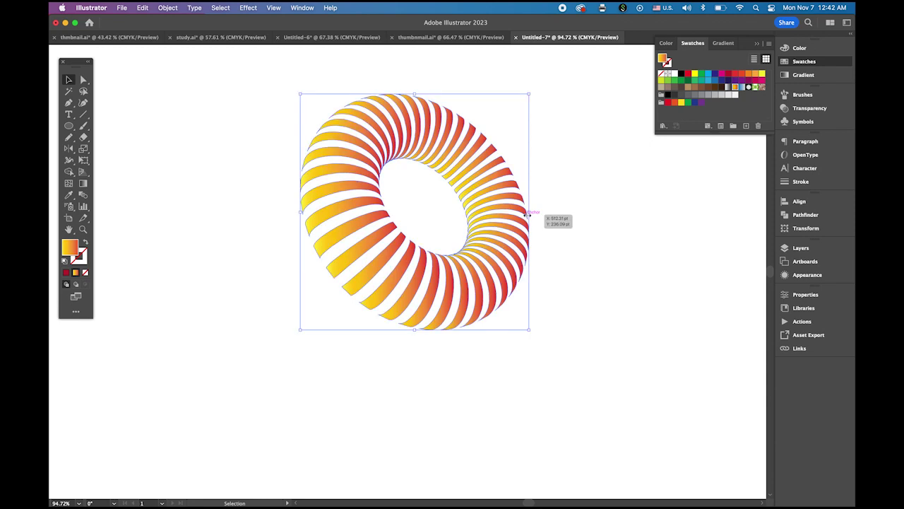
click(808, 75)
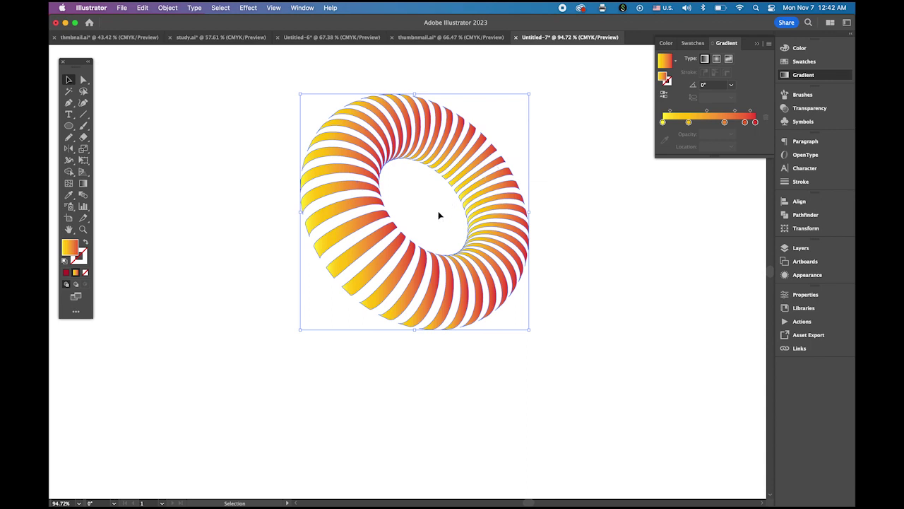
click(718, 61)
click(592, 265)
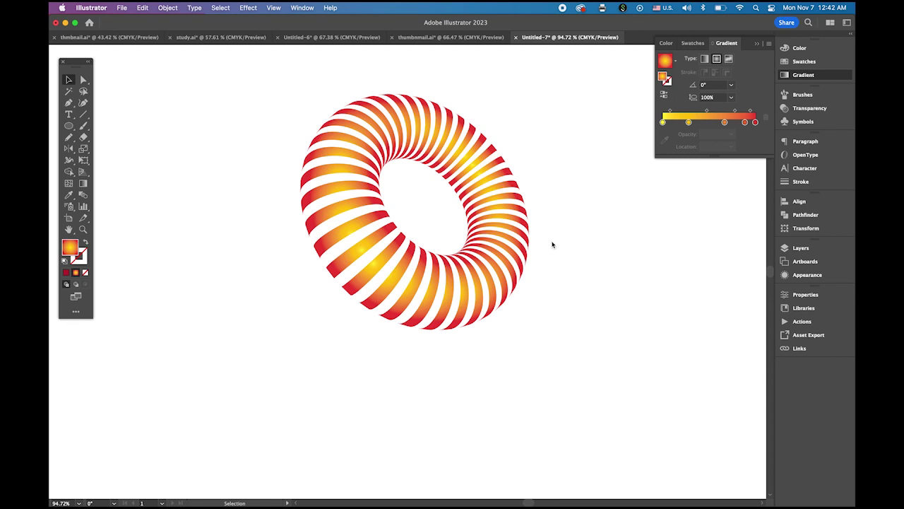
key(a)
key(super+a)
Fill the torus stripes with black and zoom out to the whole artboard.
key(comma)
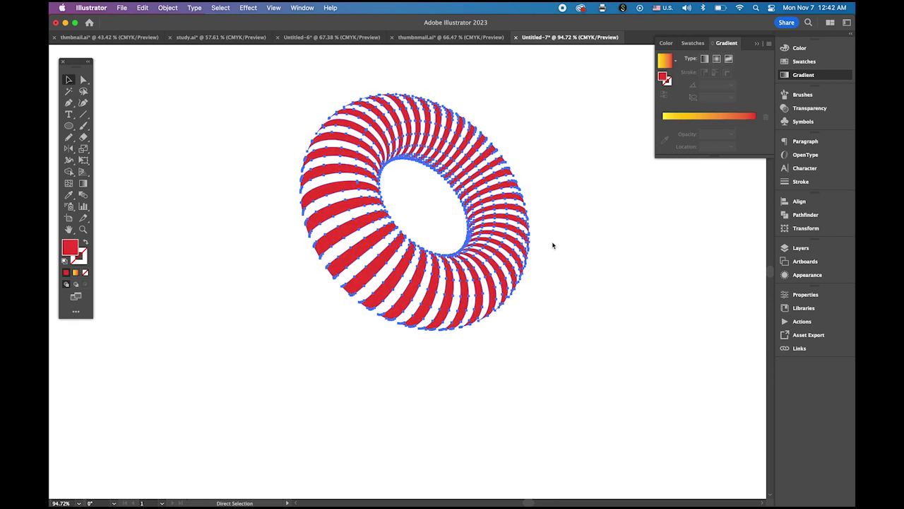
key(v)
click(804, 62)
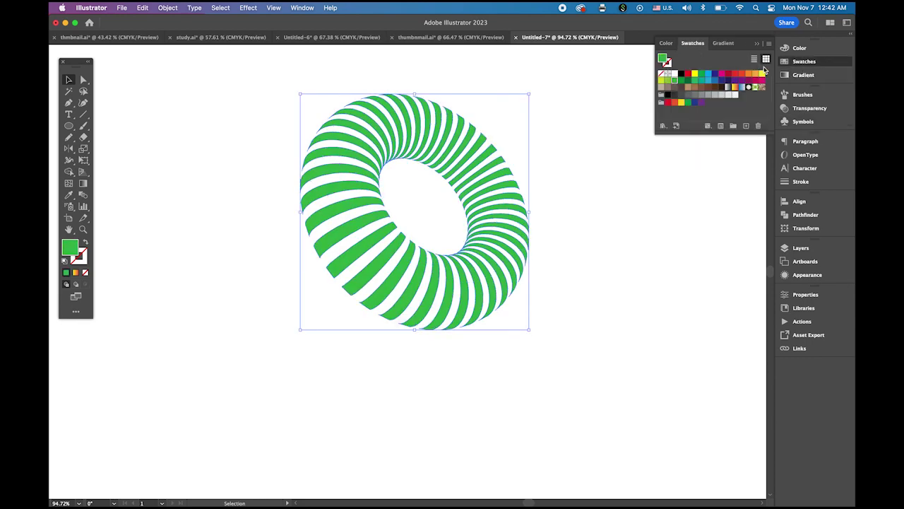
click(682, 73)
click(608, 323)
key(z)
drag(594, 335, 531, 282)
scroll(581, 325, down, 1)
scroll(582, 325, down, 3)
scroll(582, 325, right, 2)
Move the torus up, duplicate it into a row of three below, and even their spacing.
key(v)
click(478, 241)
drag(478, 242, 520, 398)
key(super+d)
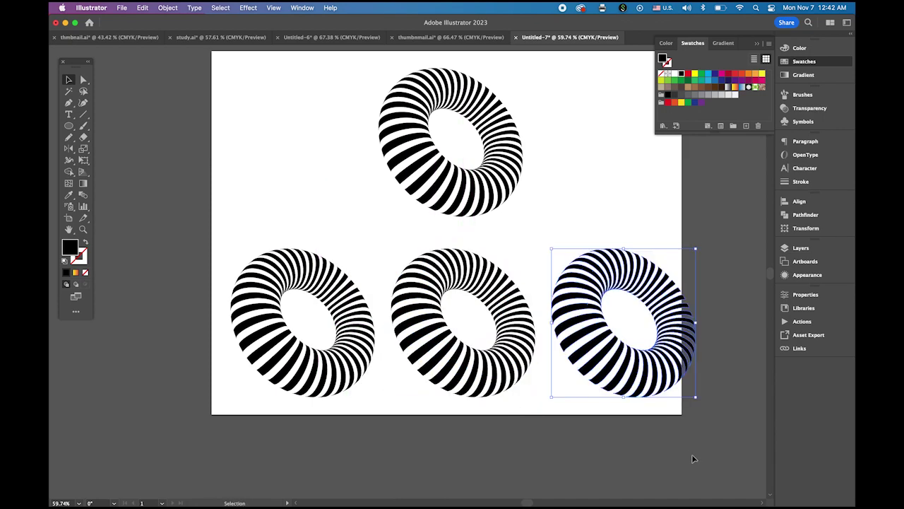
click(629, 455)
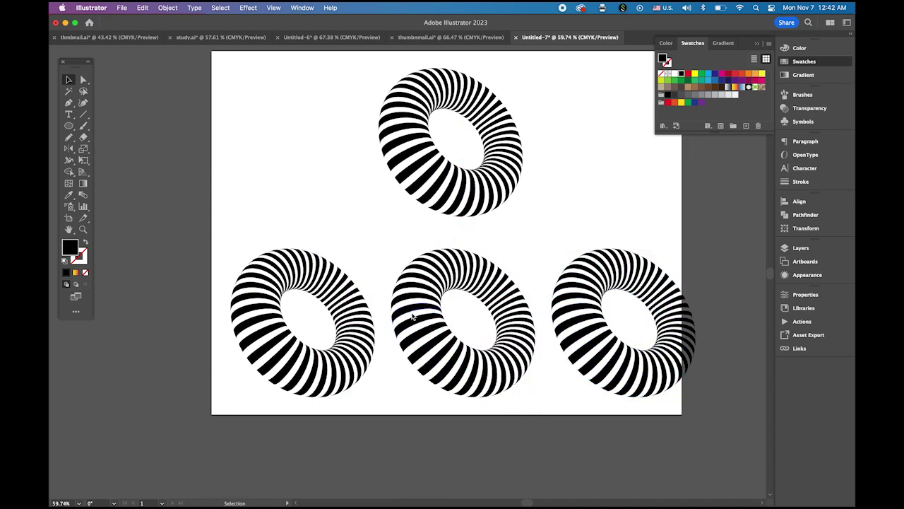
drag(412, 316, 399, 317)
click(559, 317)
drag(560, 317, 541, 318)
click(704, 325)
Open the Metals gradient library and give the bottom-left torus the Gold gradient.
click(335, 373)
click(303, 8)
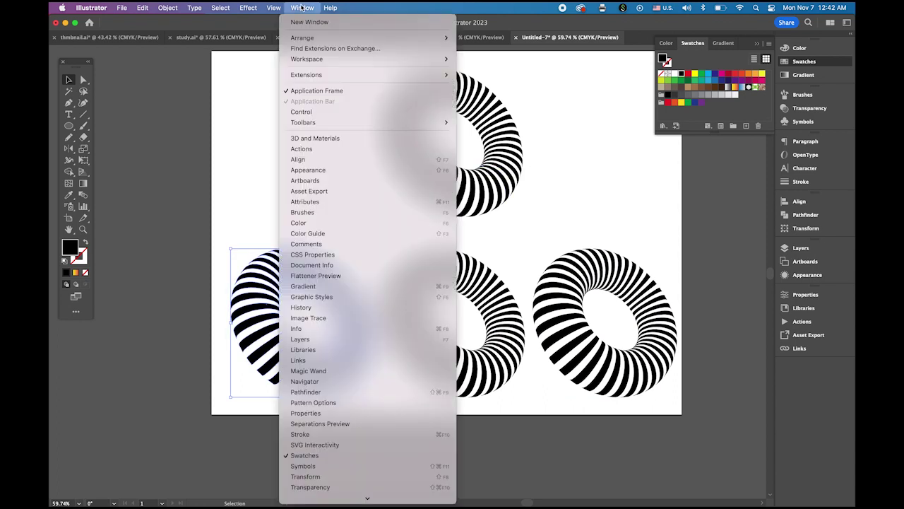
scroll(378, 438, down, 5)
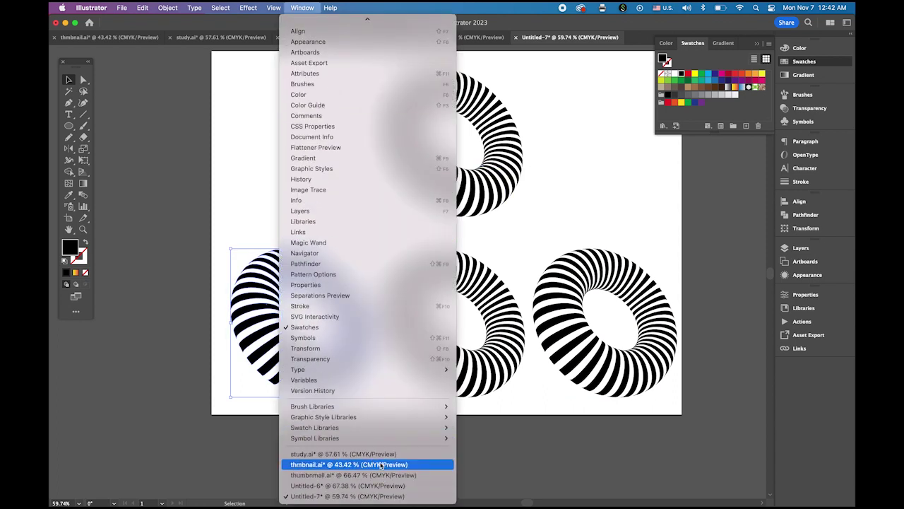
mouse_move(381, 430)
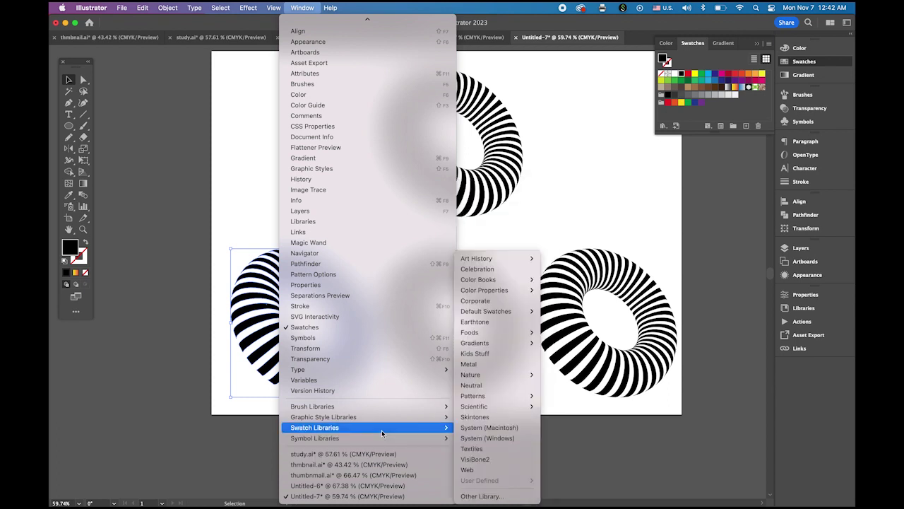
mouse_move(527, 349)
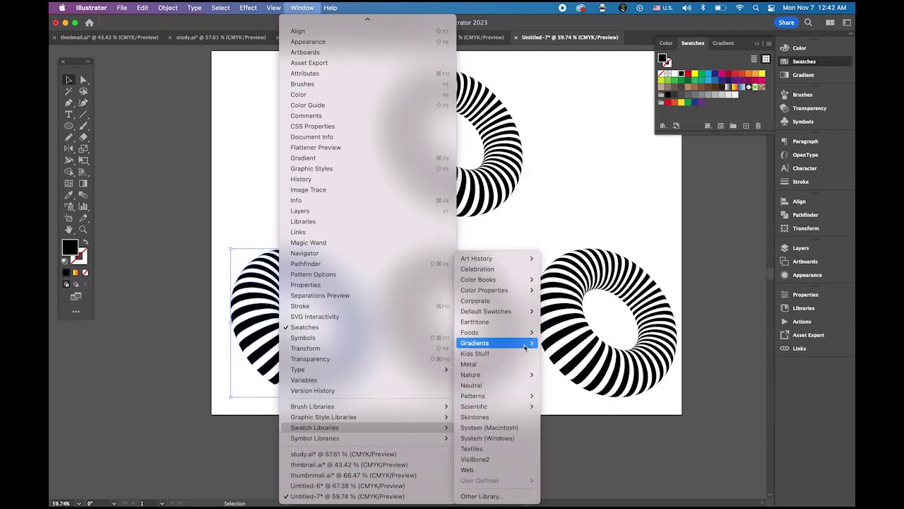
click(557, 369)
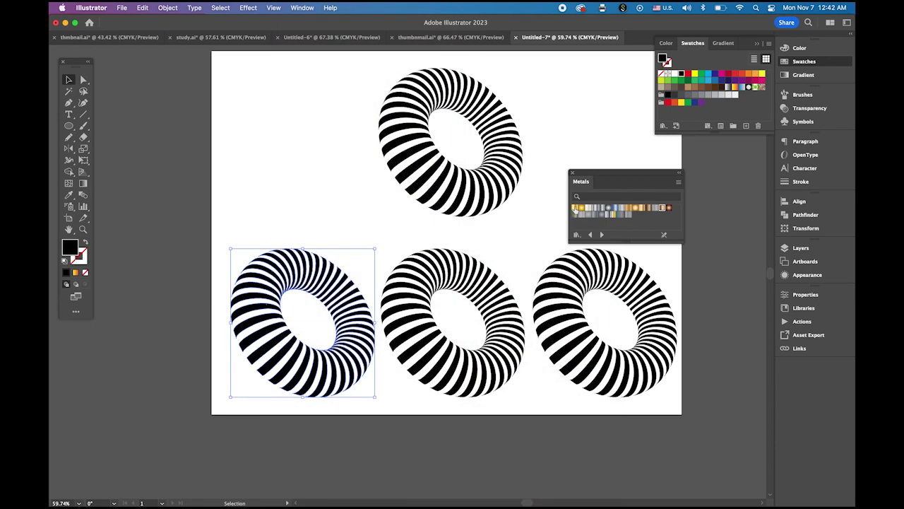
click(575, 207)
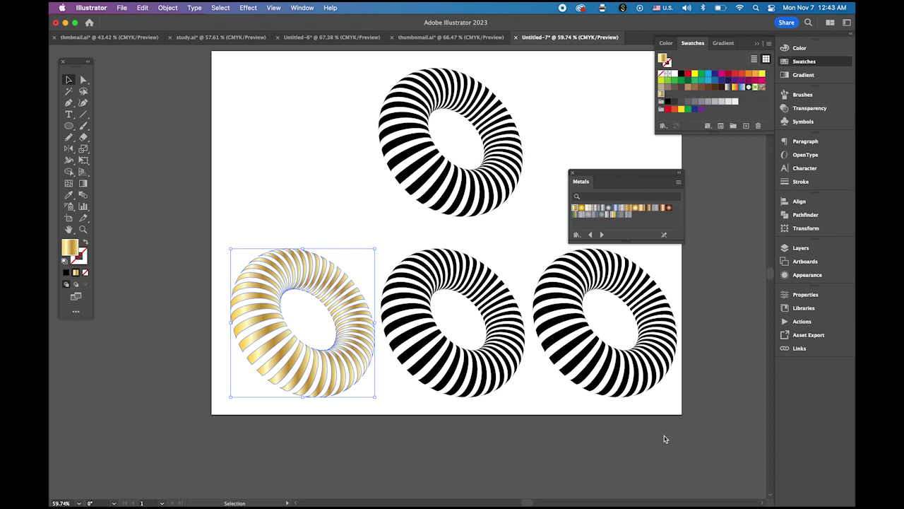
click(546, 457)
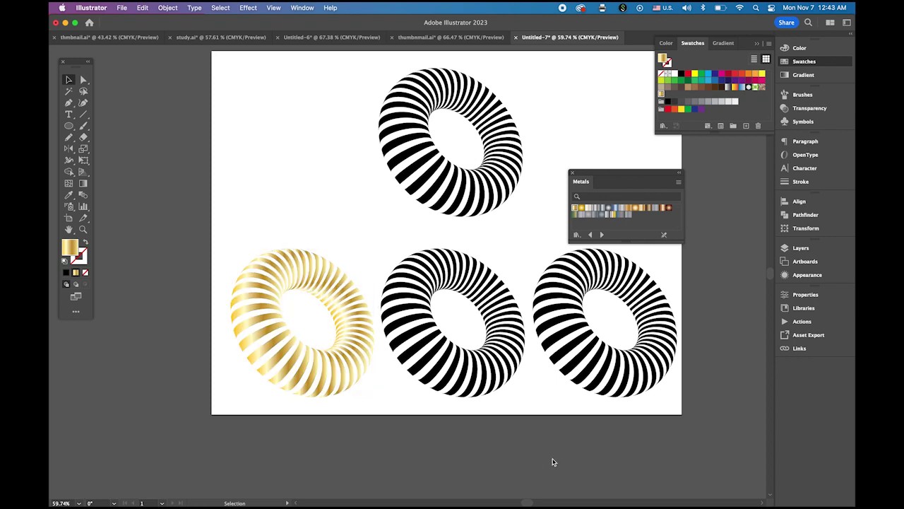
Fill the middle torus with Silver and the right torus with Copper.
click(484, 389)
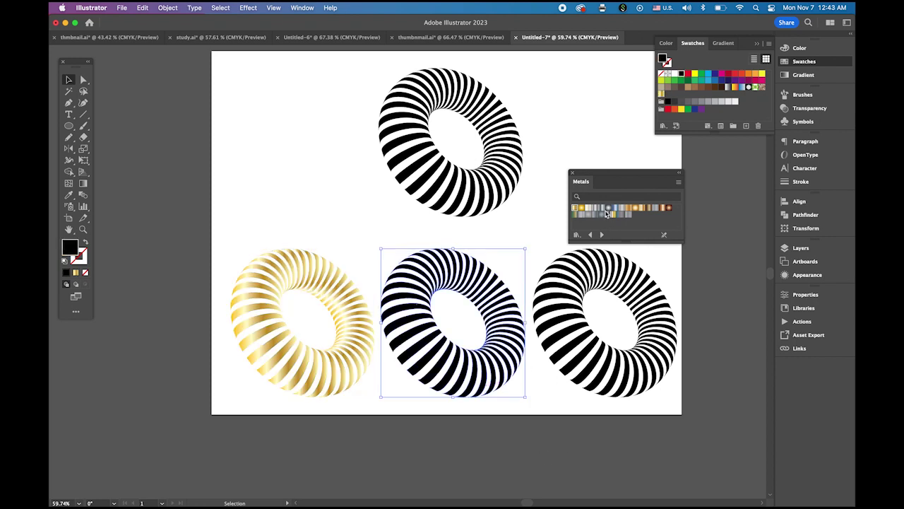
click(603, 209)
click(541, 437)
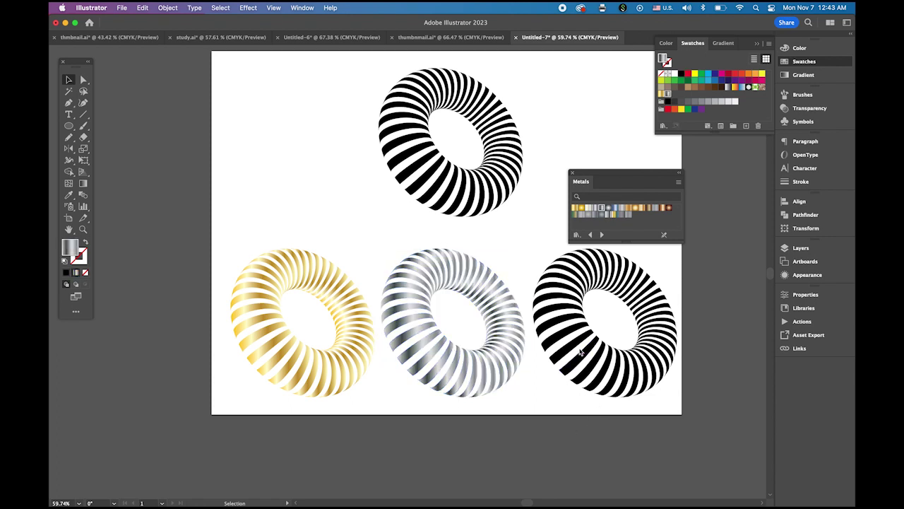
click(662, 208)
click(630, 282)
click(662, 208)
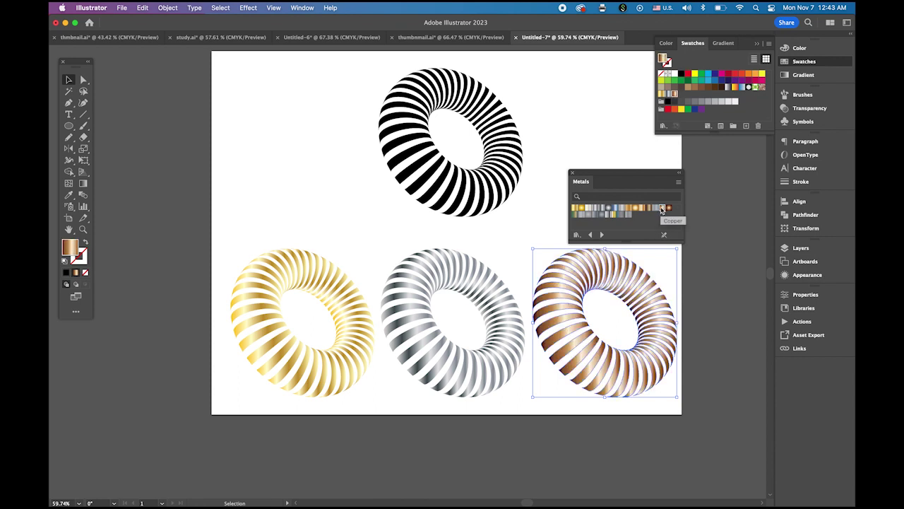
click(737, 409)
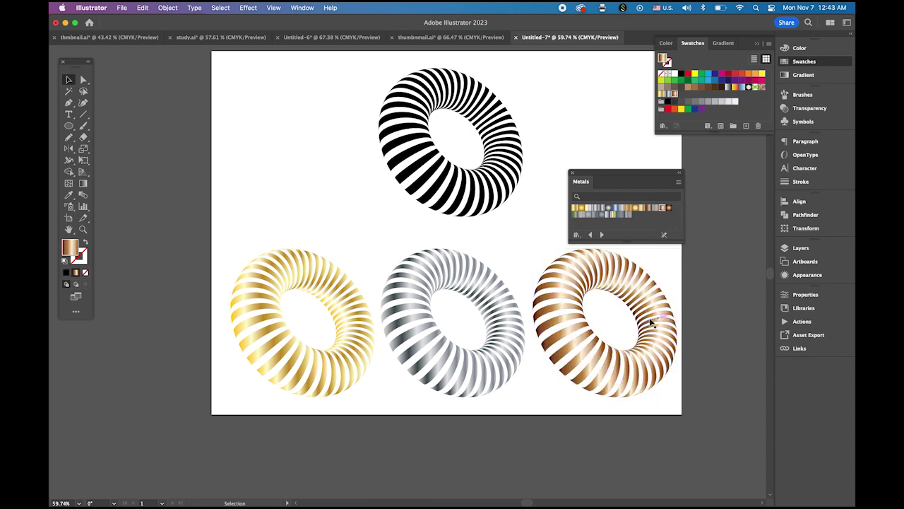
drag(640, 177, 716, 183)
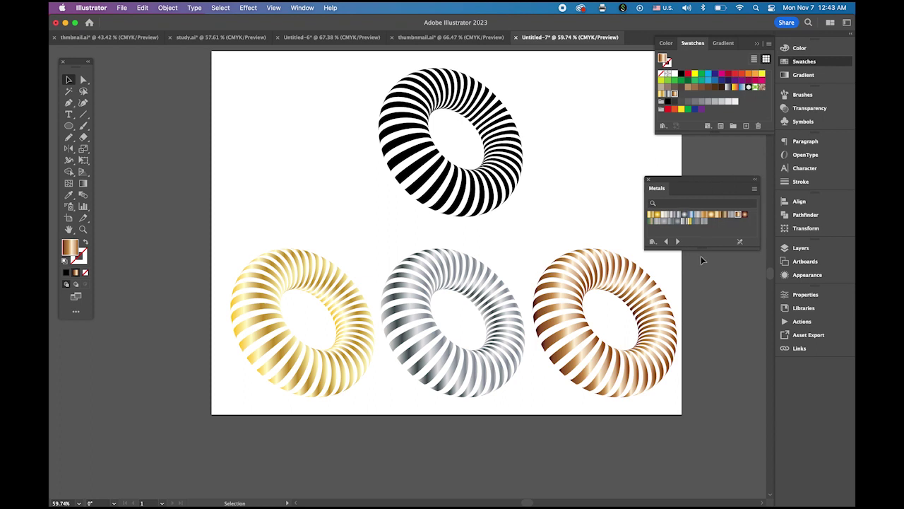
Type 'varicom' on the artboard and enlarge it beneath the black torus.
click(69, 114)
click(278, 184)
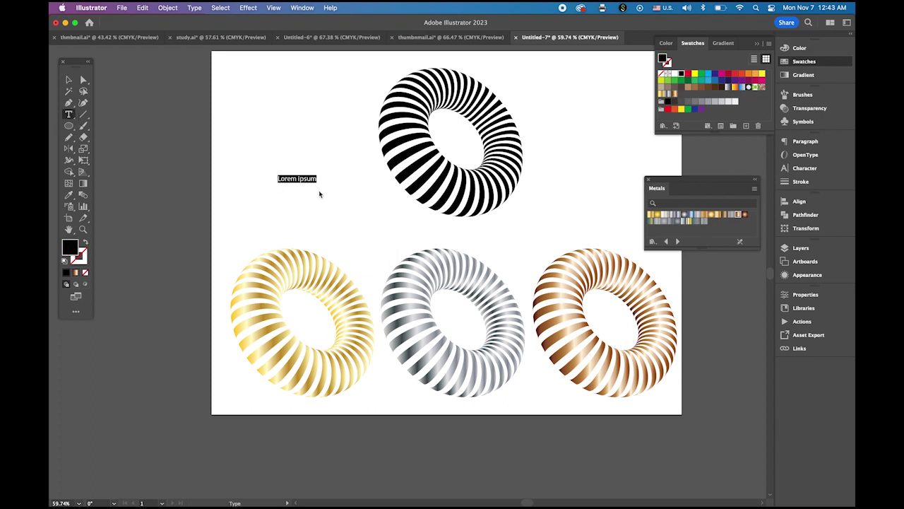
text(varicom)
click(68, 80)
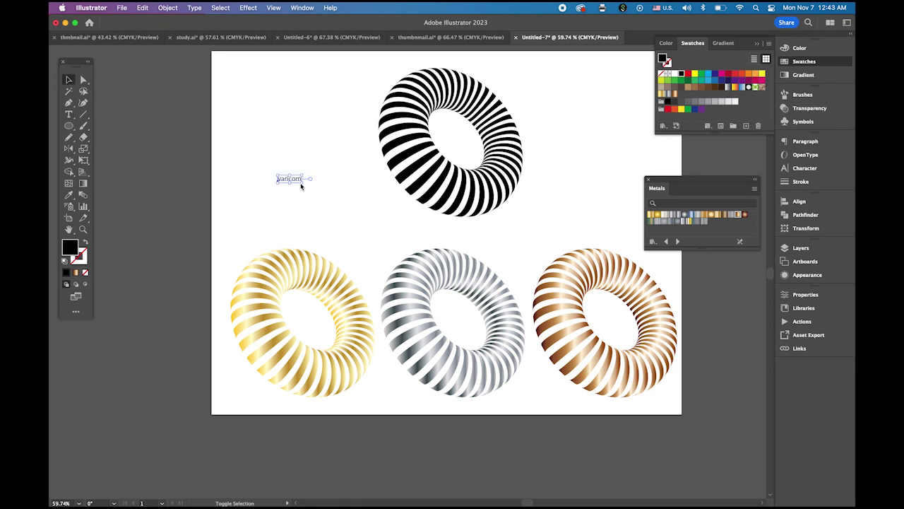
drag(302, 184, 463, 231)
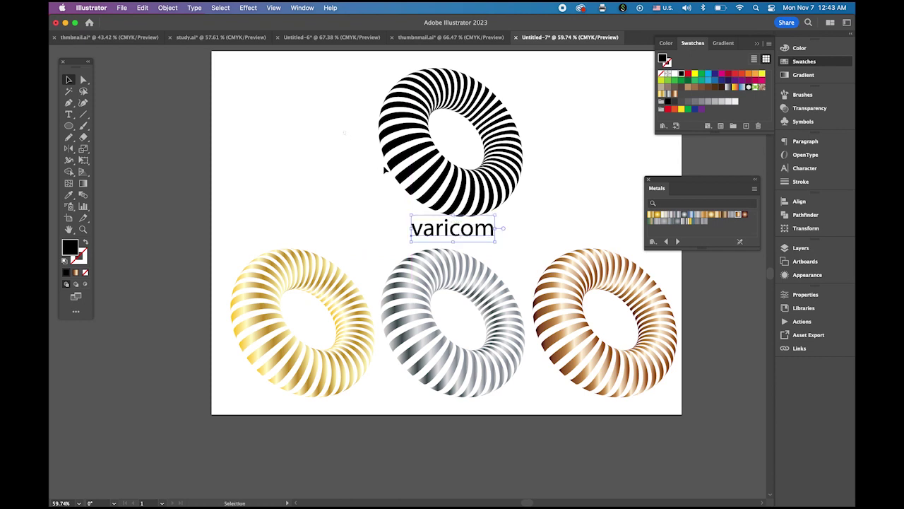
Scale the black torus and 'varicom' text down together into a logo.
shift+click(436, 201)
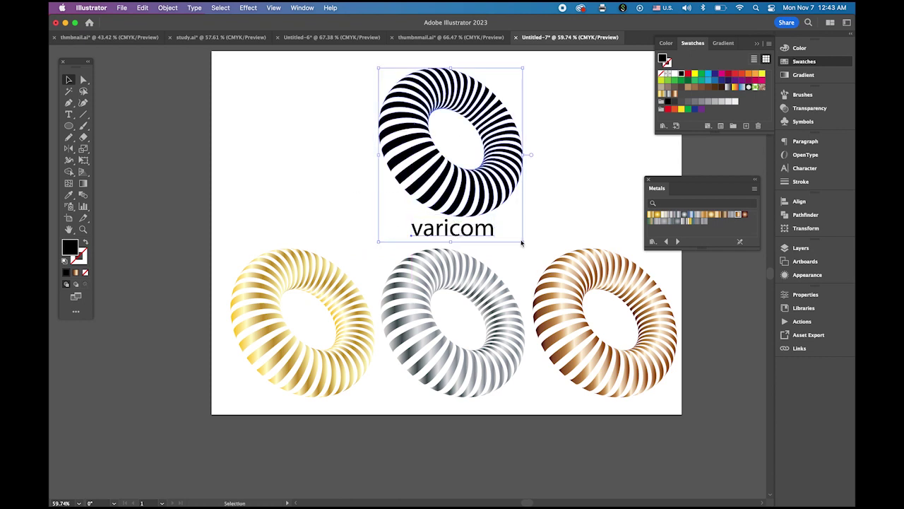
drag(522, 242, 469, 210)
click(548, 200)
click(531, 208)
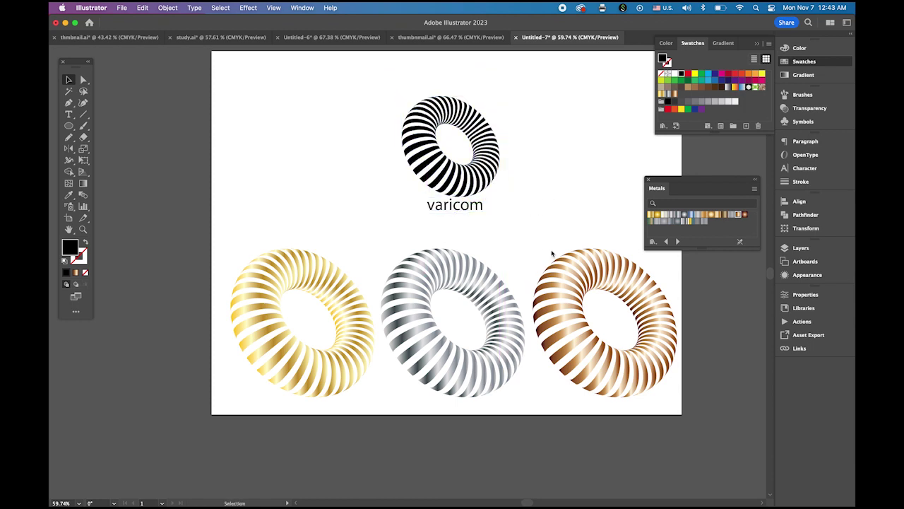